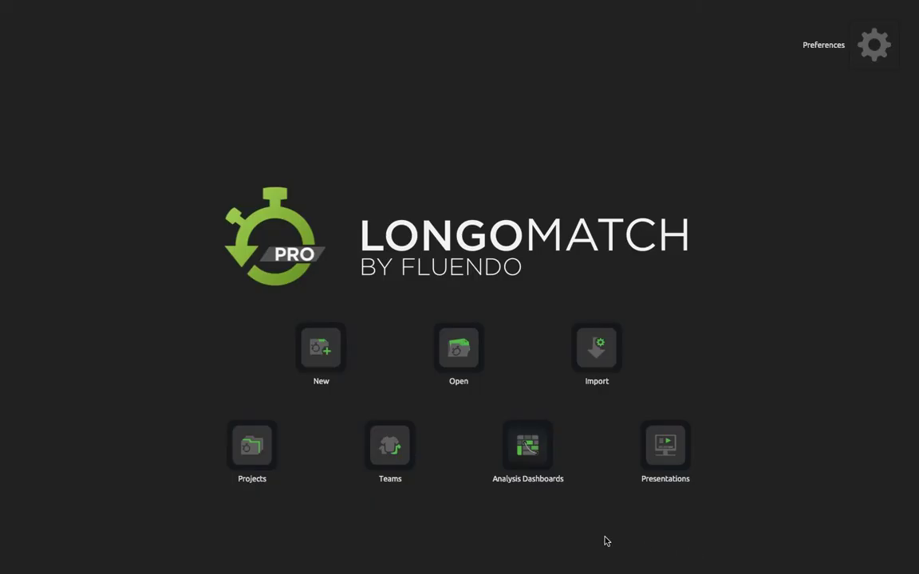
Step: Create a new team named Chelsea with 15 players in the Teams Manager
left_click(390, 445)
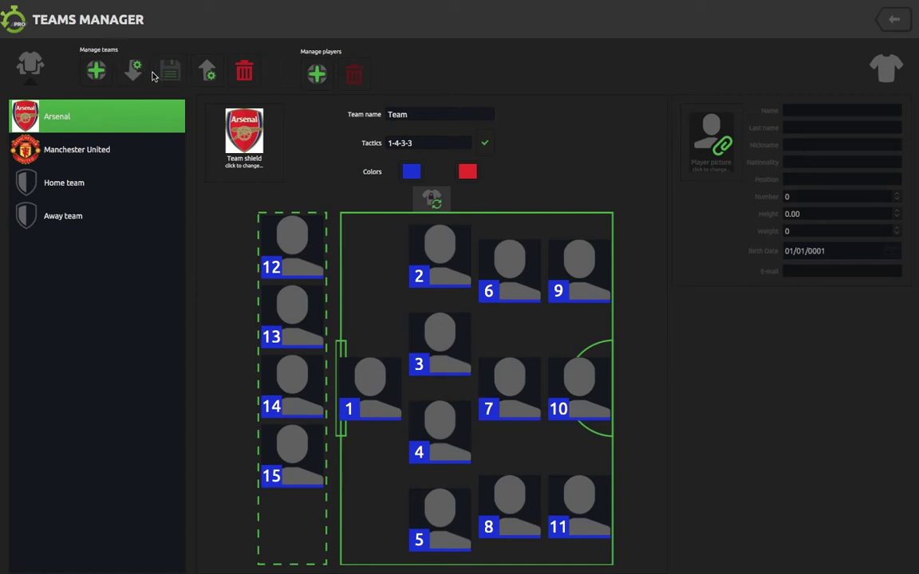
left_click(97, 72)
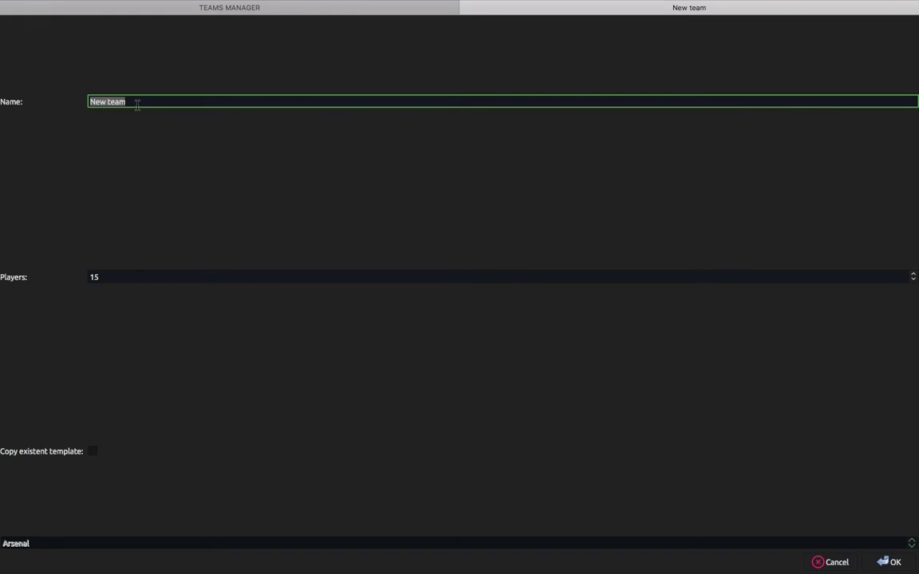
type("Che")
left_click(914, 280)
left_click(914, 280)
left_click(914, 280)
left_click(914, 274)
left_click(914, 274)
left_click(914, 274)
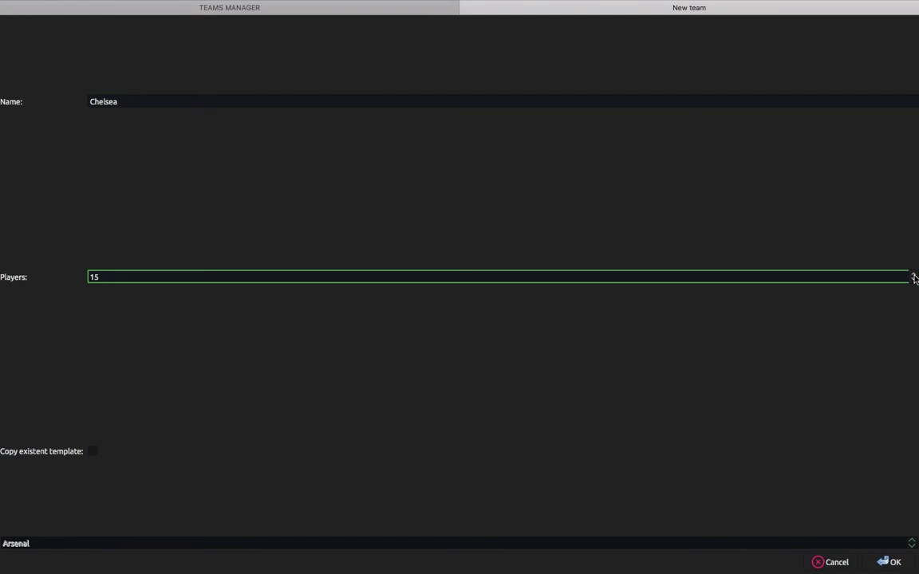
left_click(887, 563)
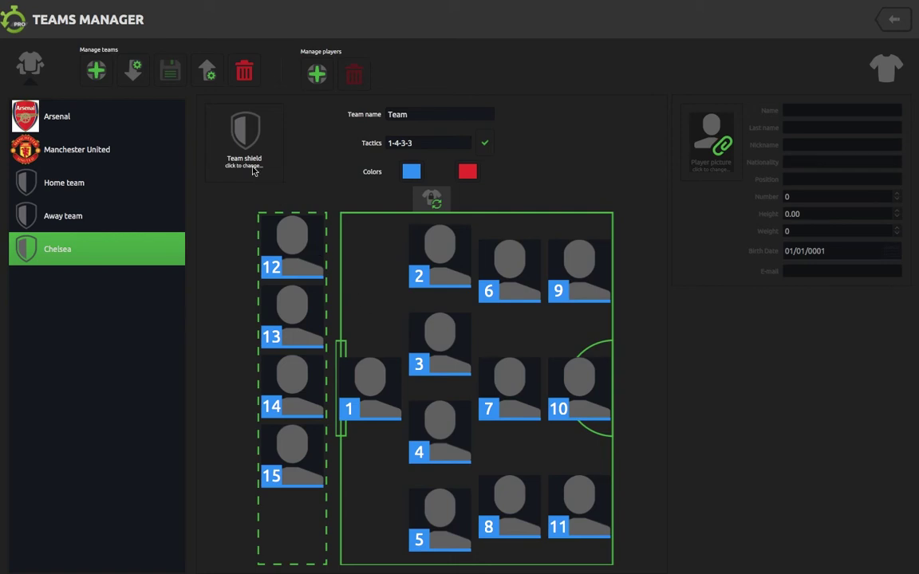
Step: Set the Chelsea team shield to the image Chelsea Badge.jpg from the Desktop folder
left_click(244, 143)
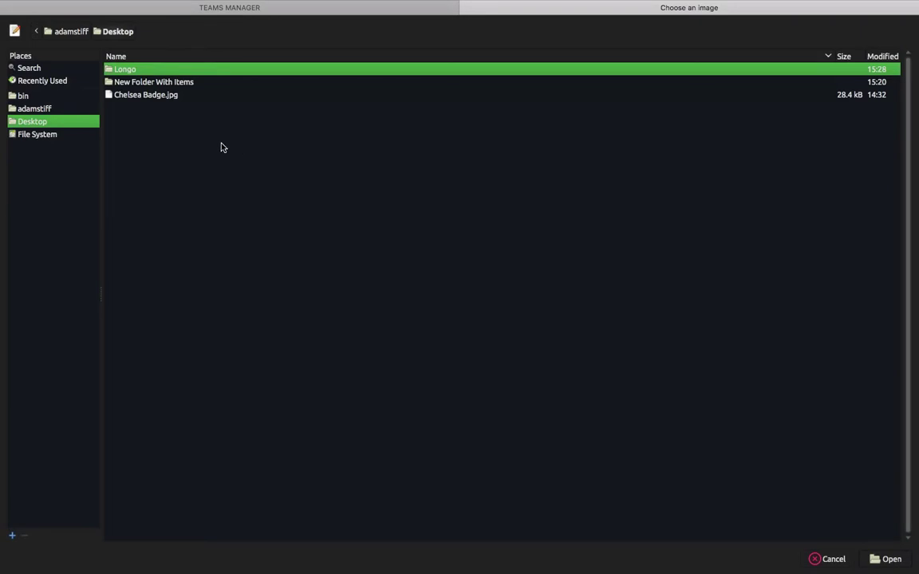
left_click(151, 101)
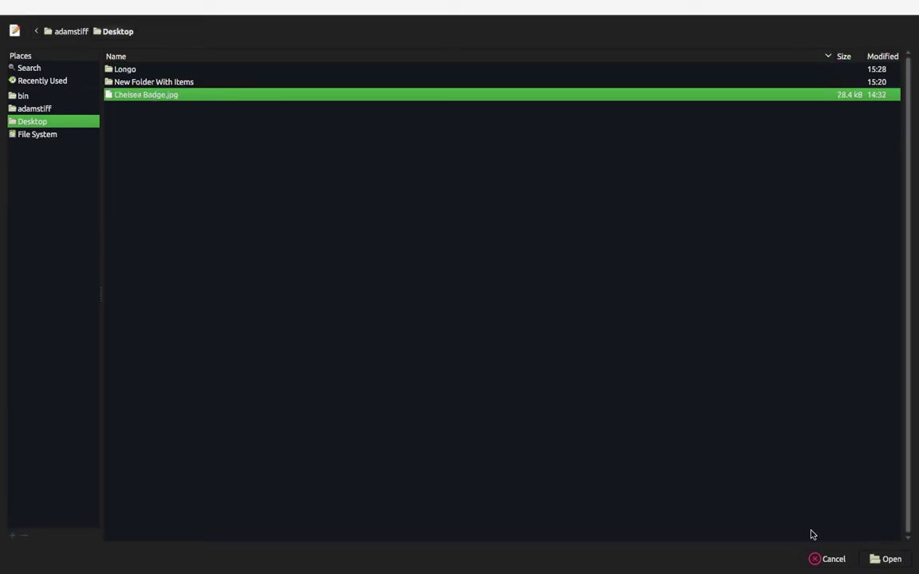
left_click(889, 561)
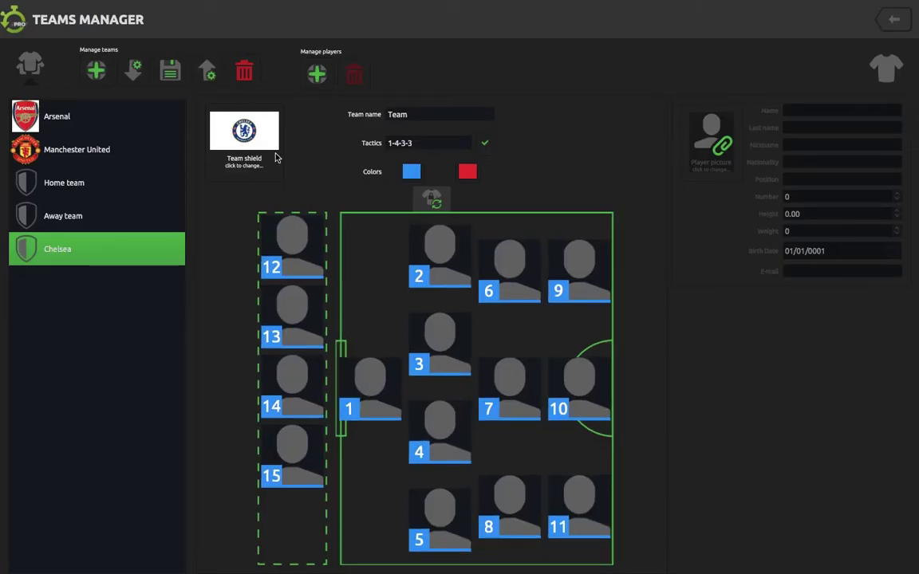
Step: Change the team name to Chelsea and apply the 1-3-4-3 tactics to the line-up
left_click(421, 116)
left_click_drag(421, 117, 377, 118)
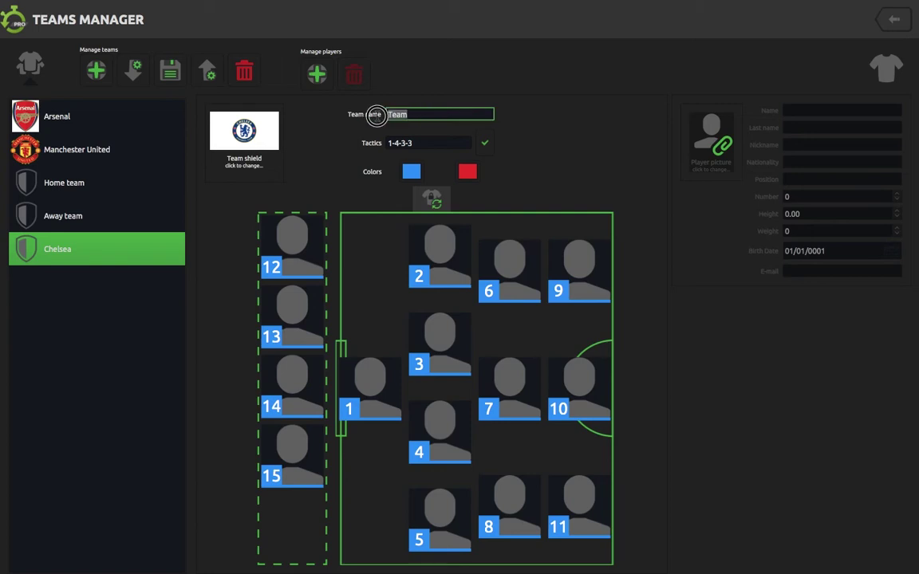
type("Chels")
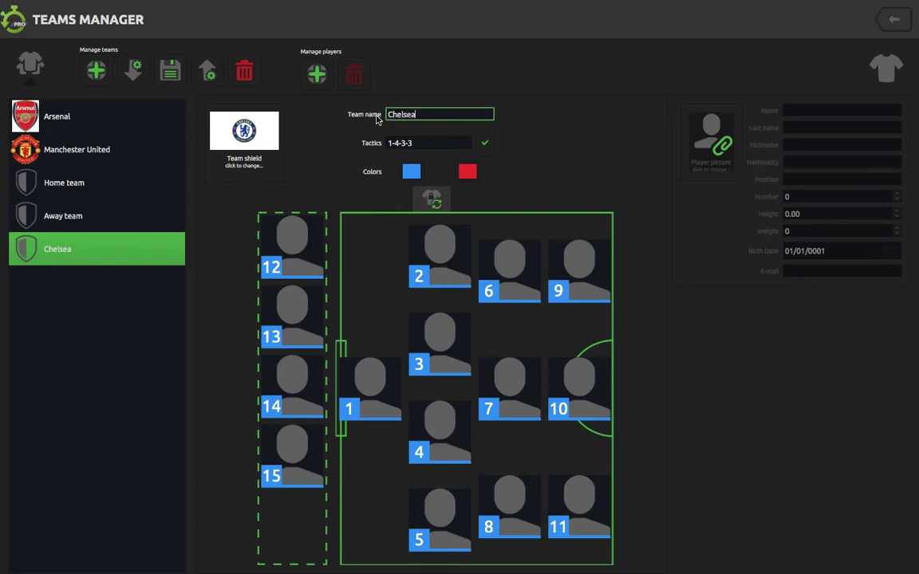
left_click(416, 143)
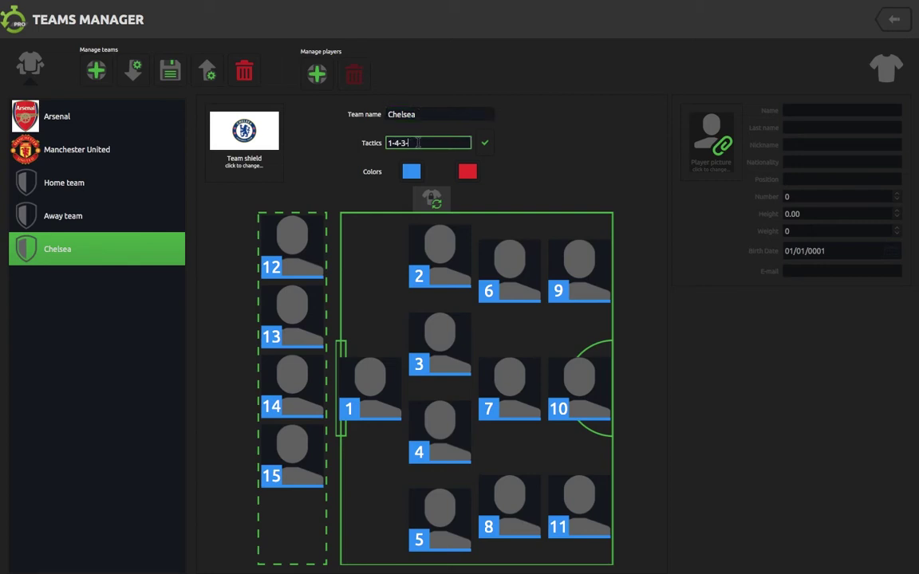
type("1-3")
left_click(484, 142)
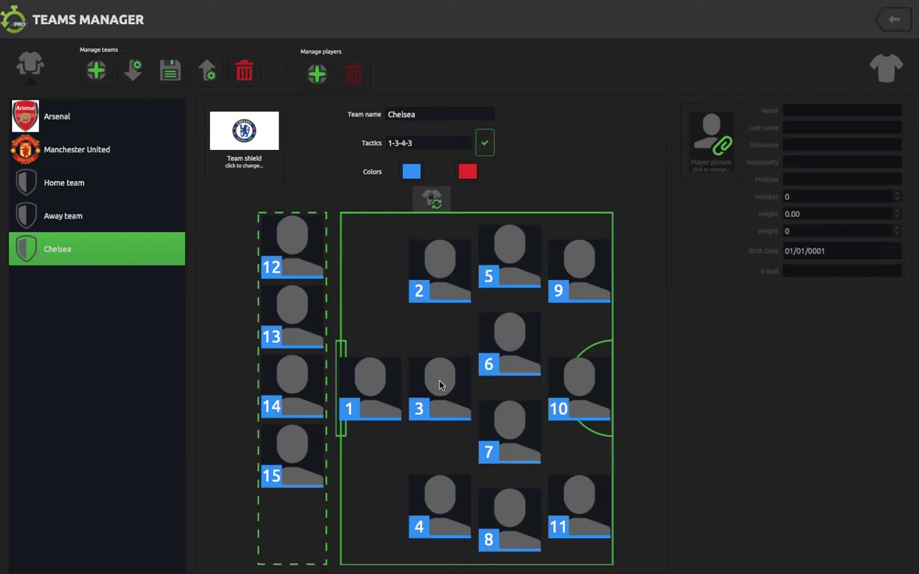
Step: Change the team's first color to the darker blue #1900FF
left_click(409, 176)
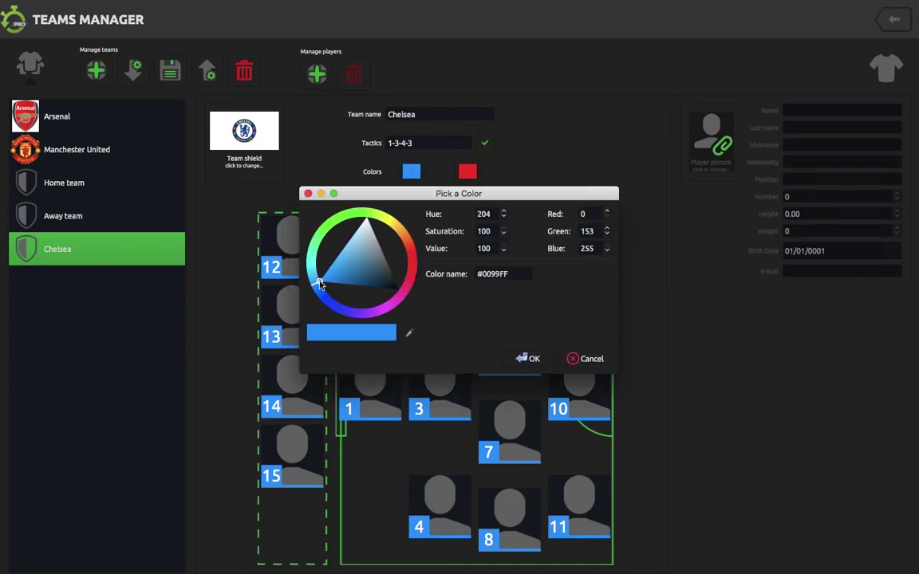
left_click_drag(319, 282, 343, 311)
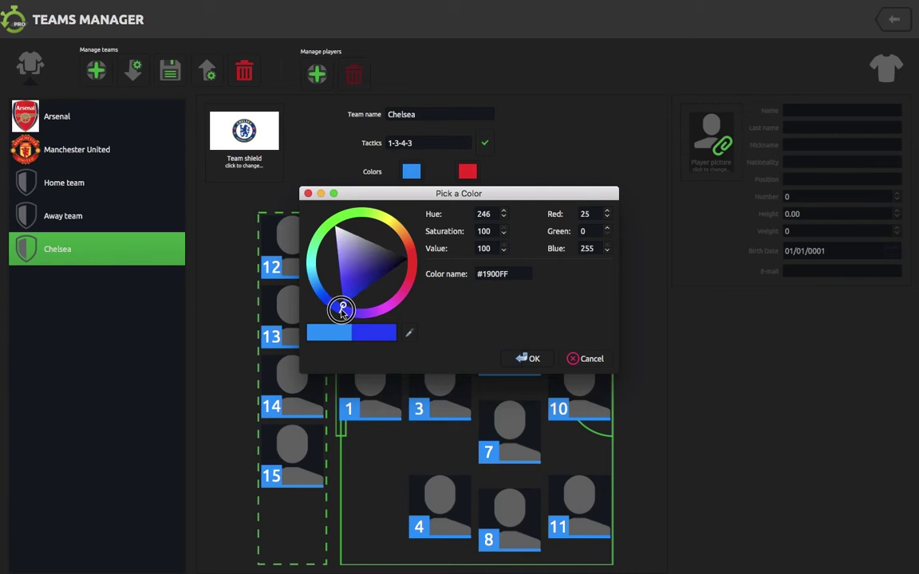
left_click(527, 358)
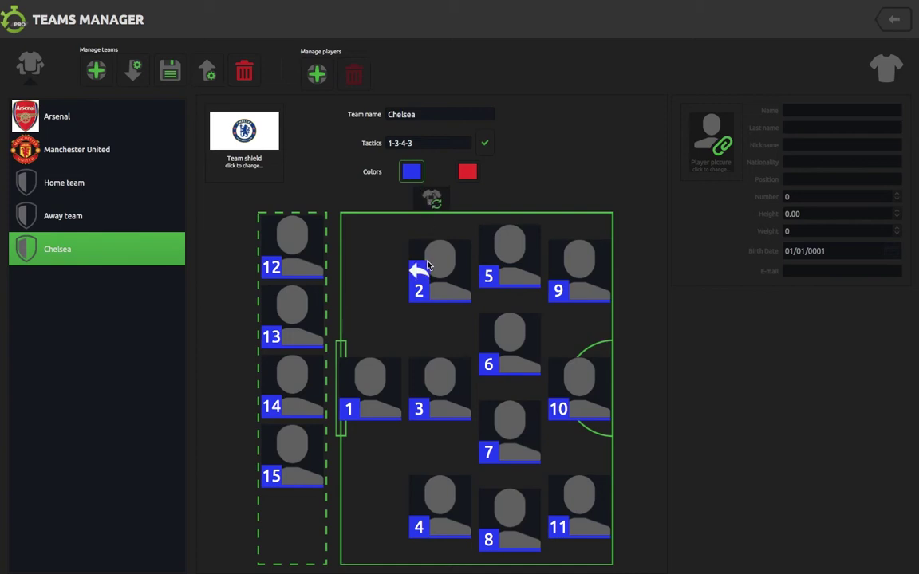
Step: Swap the pitch positions of players 2 and 3, and of players 9 and 10
left_click(450, 268)
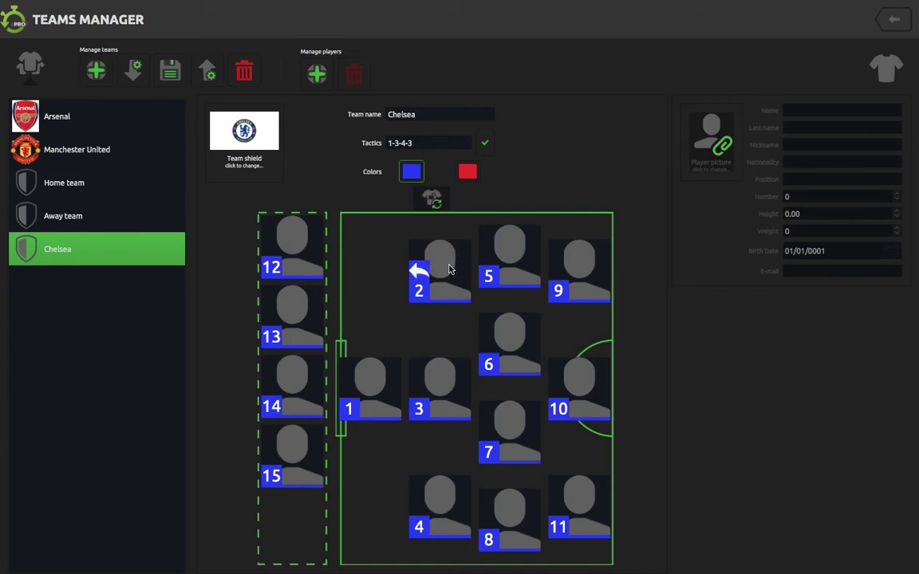
left_click(441, 390)
left_click(580, 275)
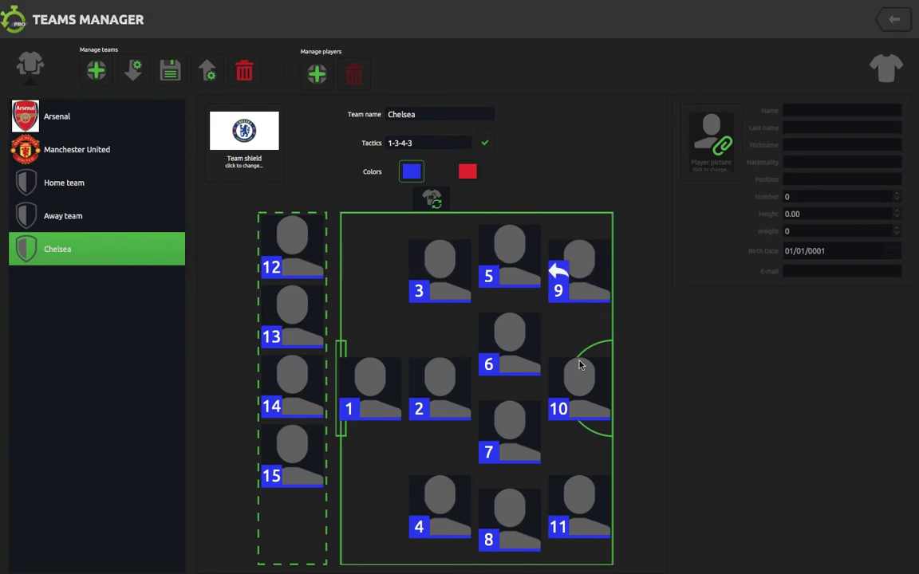
left_click(580, 383)
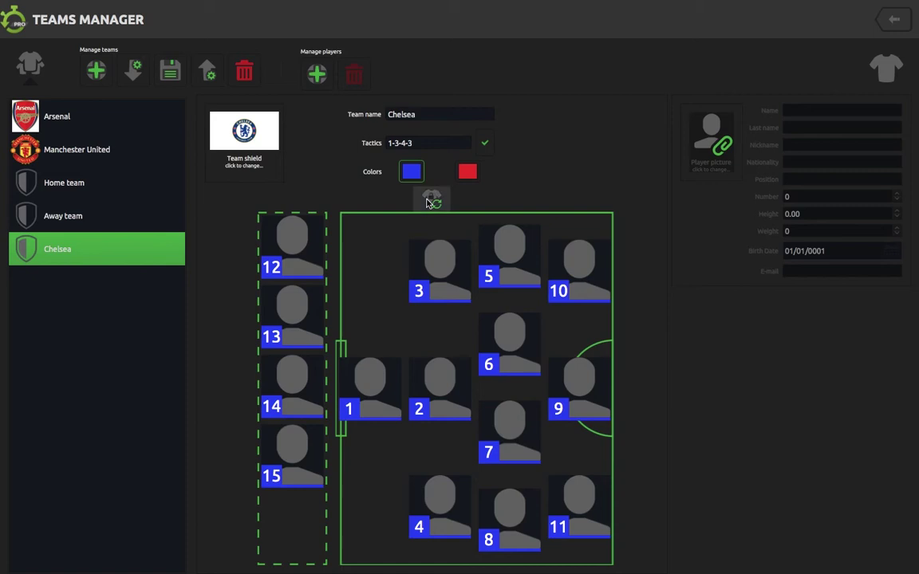
Step: Name the central defender, player 2, Gary Cahill with shirt number 24, and save the team
left_click(442, 264)
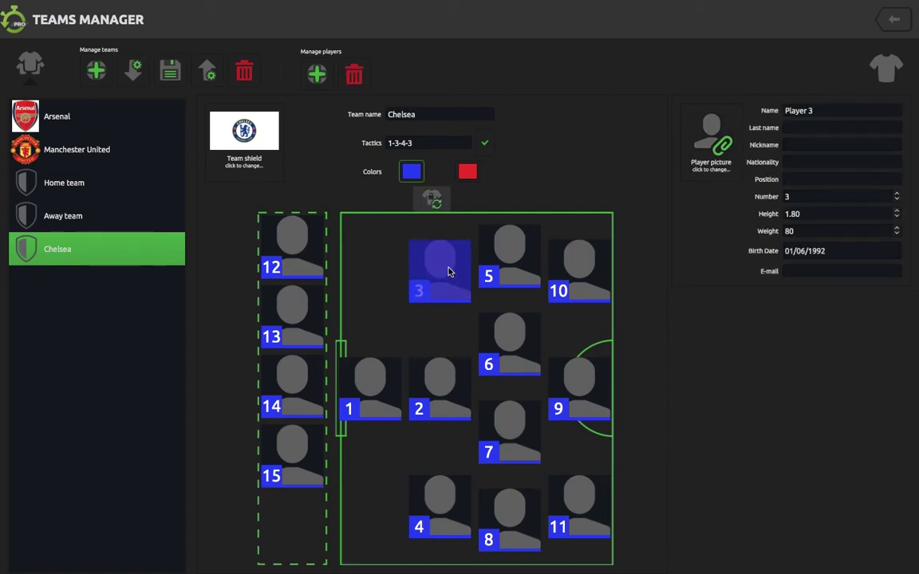
left_click(821, 111)
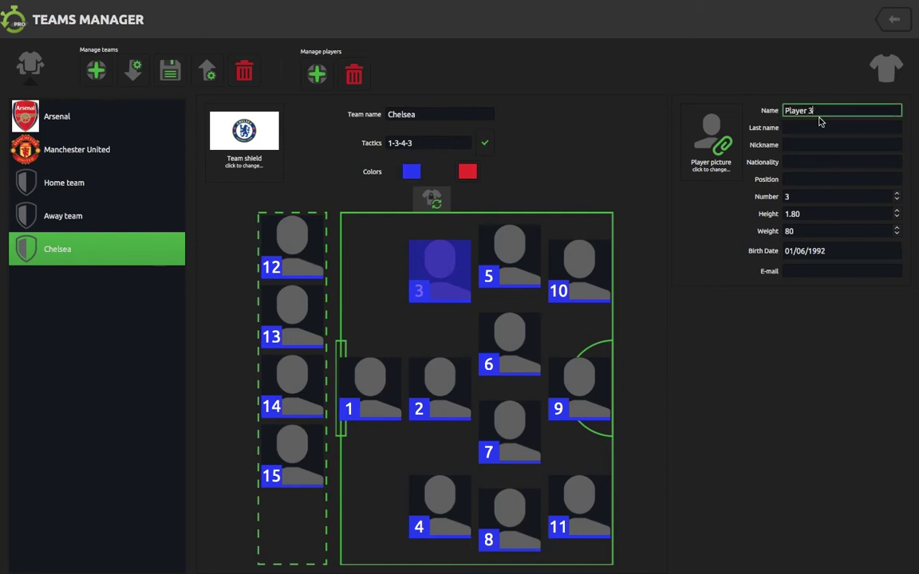
left_click(438, 379)
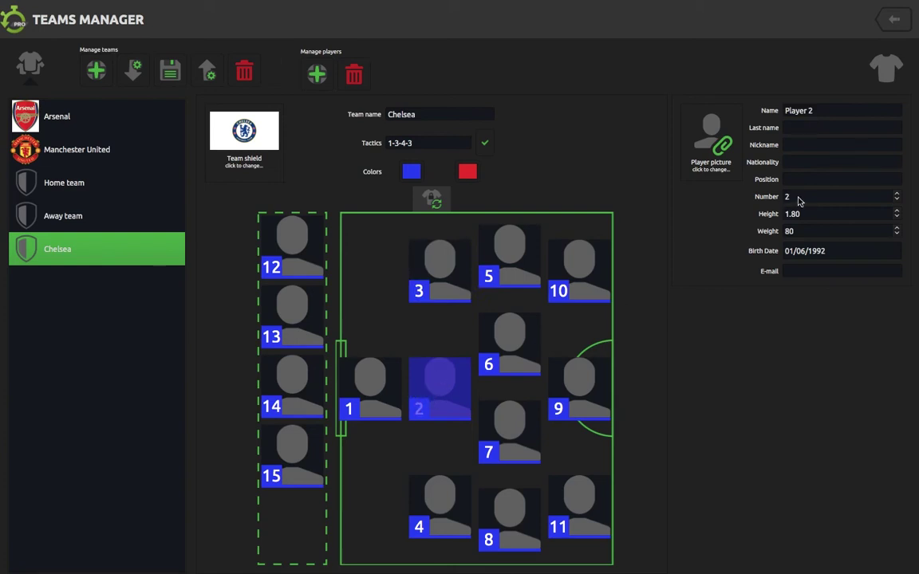
left_click_drag(825, 112, 763, 116)
key("BackSpace")
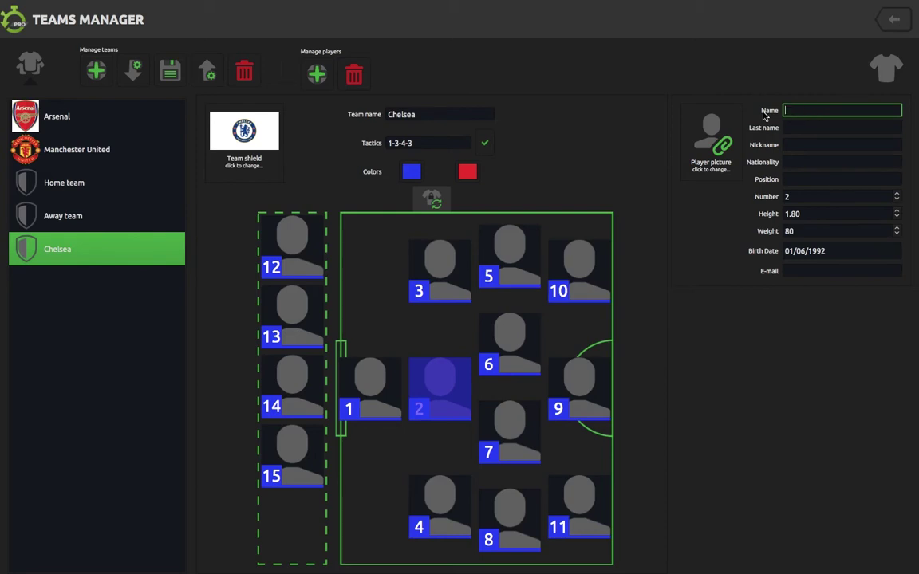
type("Gary Cahill")
left_click(799, 199)
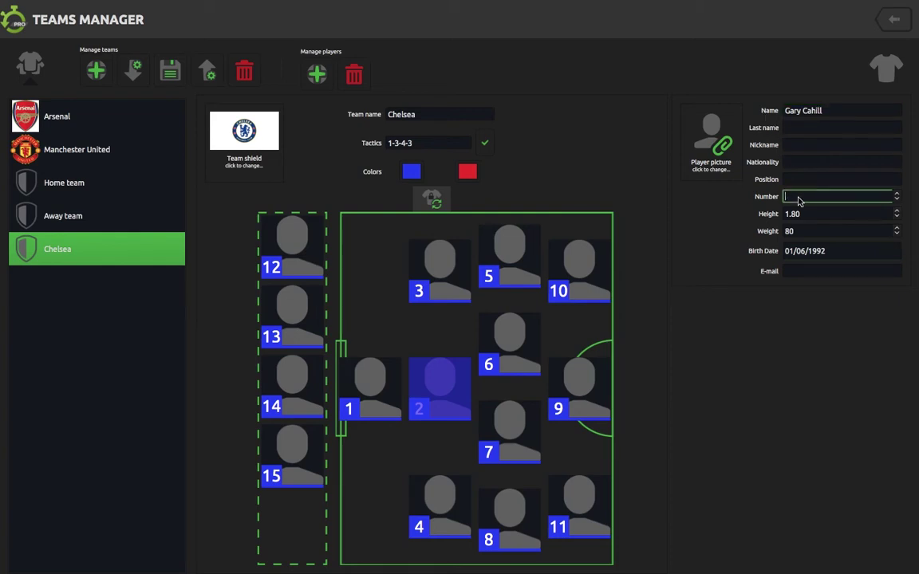
type("24")
key("Return")
left_click(174, 73)
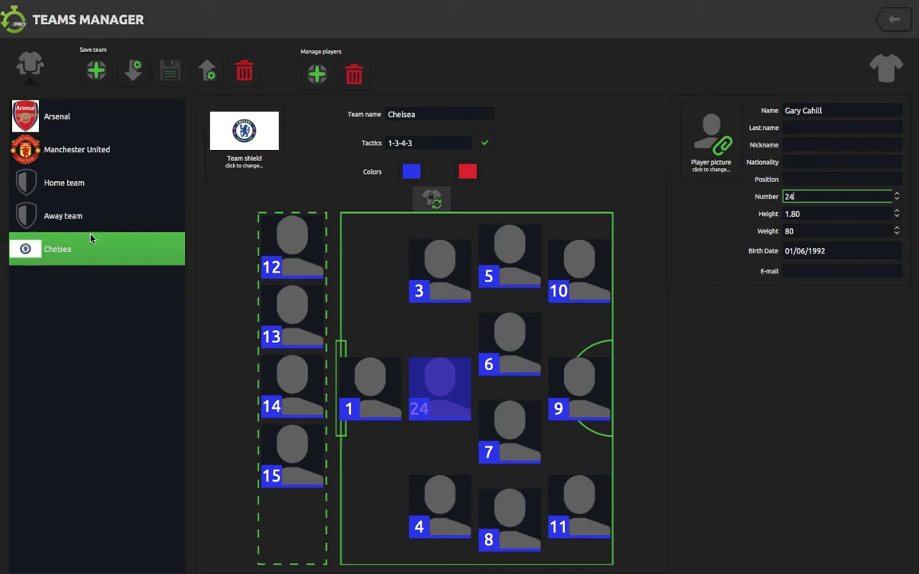
Step: Review the details of Manchester United's players 5 and 11, and return to the Chelsea team
left_click(92, 158)
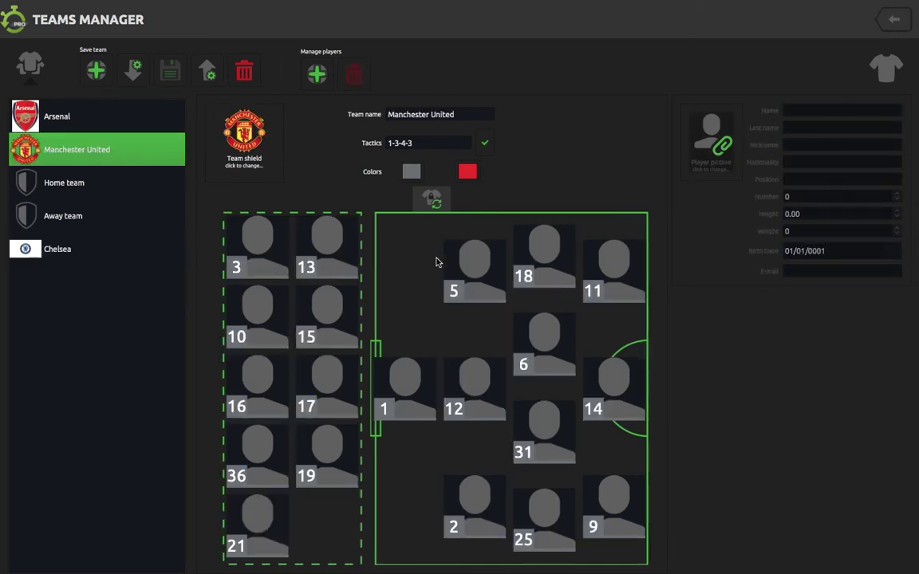
left_click(475, 265)
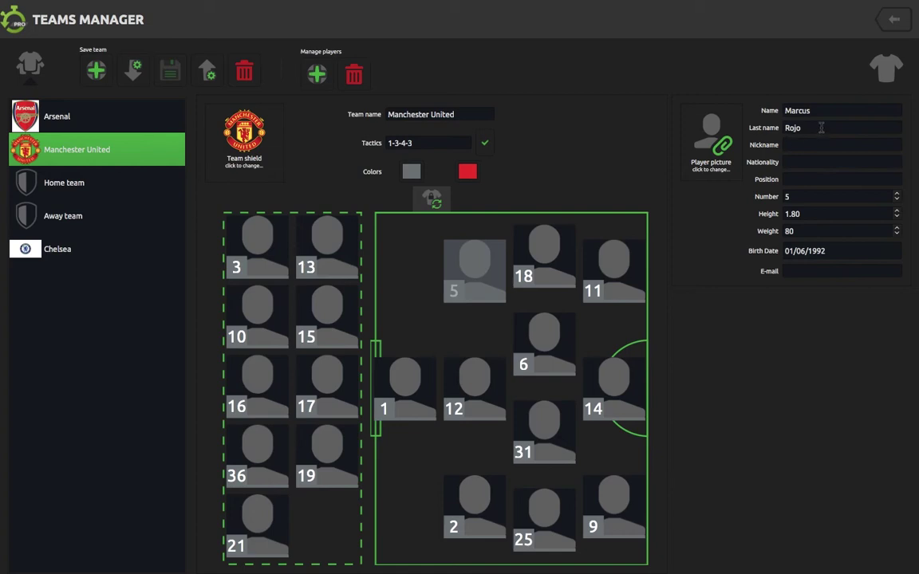
left_click(614, 260)
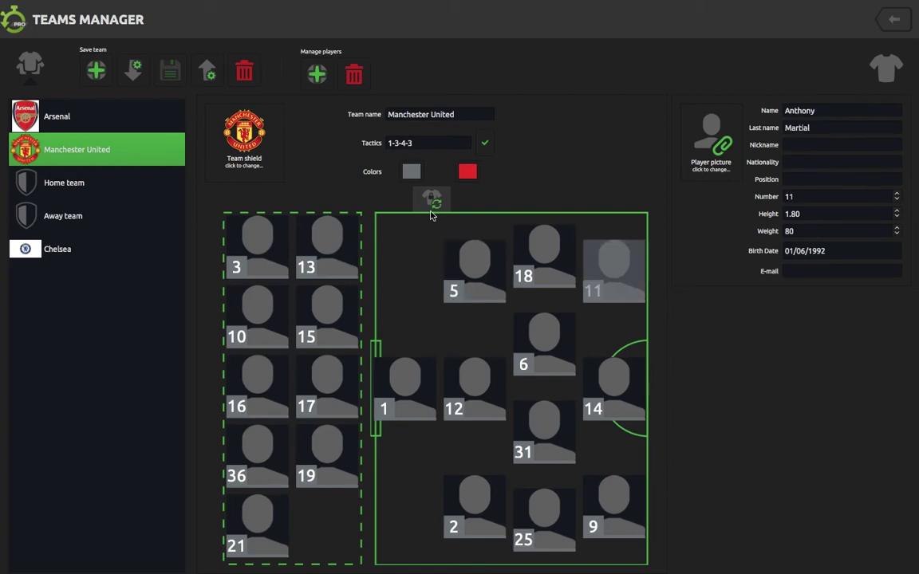
left_click(56, 243)
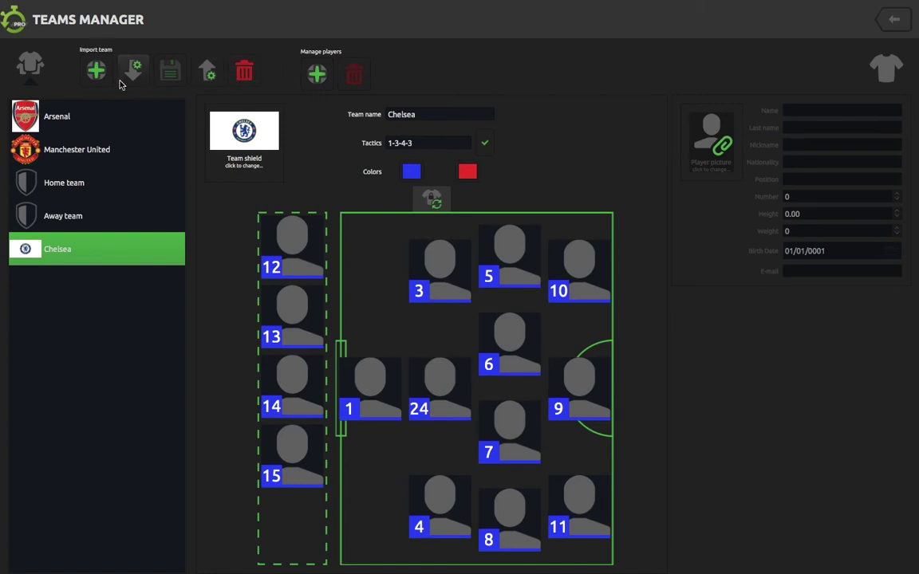
Step: Leave the Teams Manager, review the General Interface keyboard shortcuts in the preferences, and return to the home screen
left_click(898, 26)
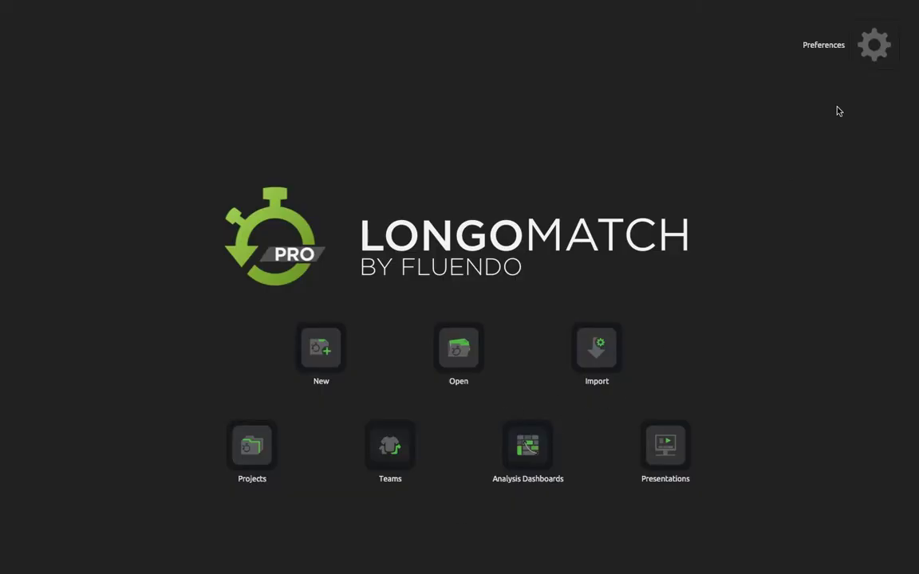
left_click(870, 50)
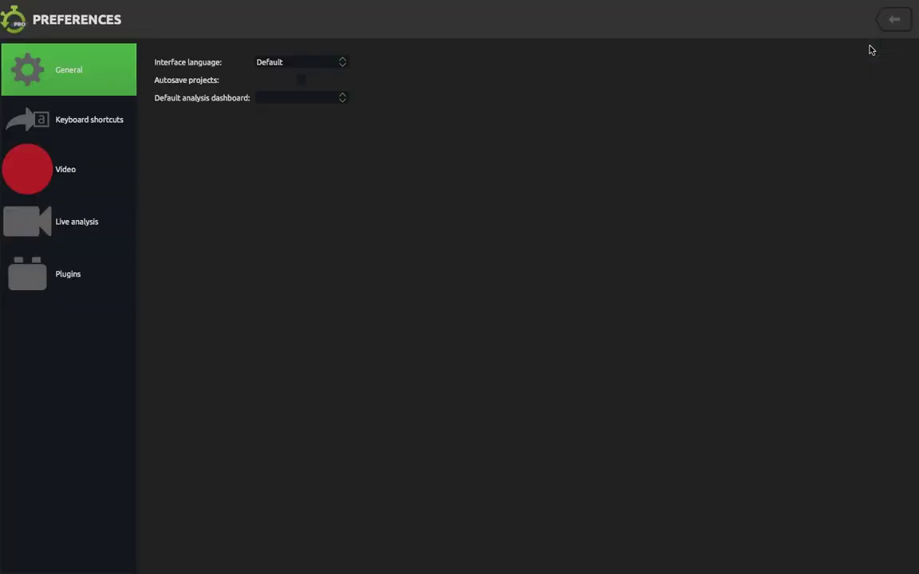
left_click(83, 126)
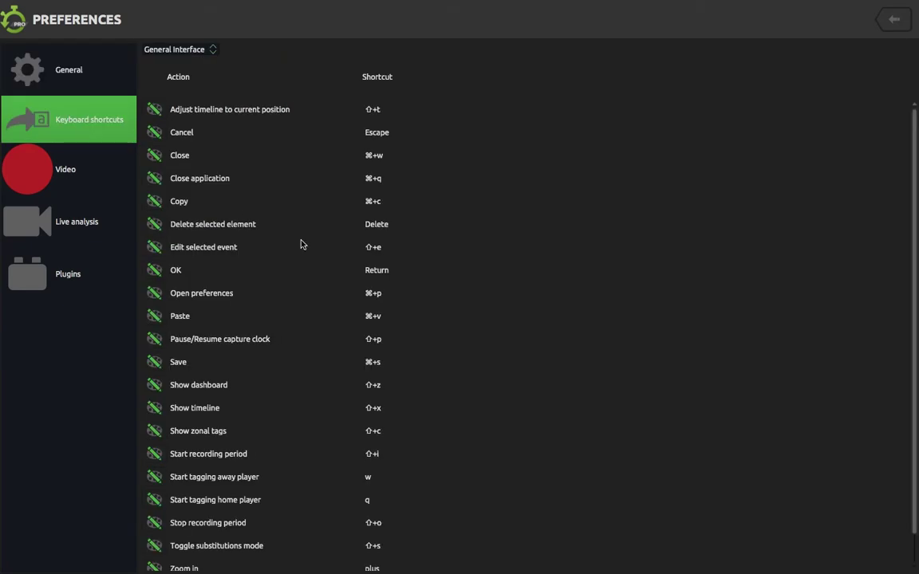
scroll(501, 343, "down", 1)
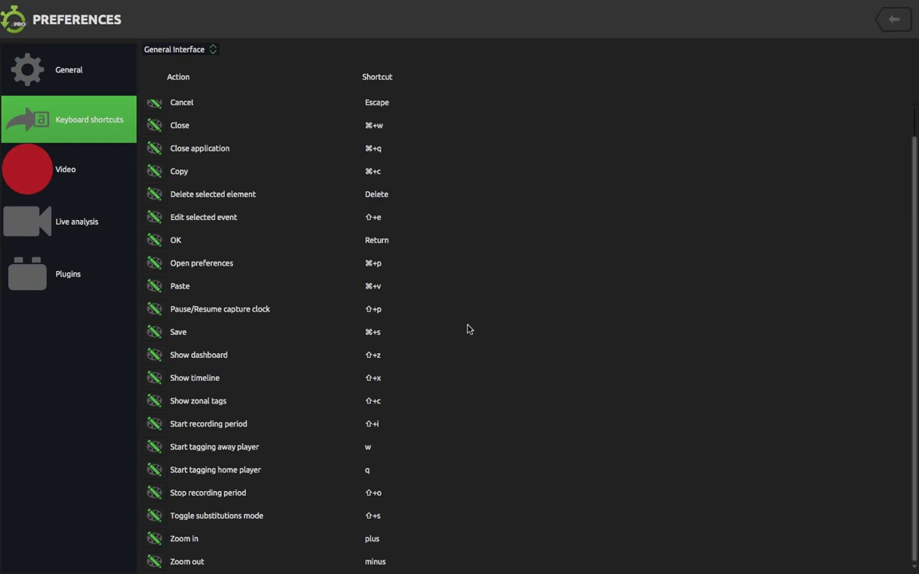
left_click(893, 24)
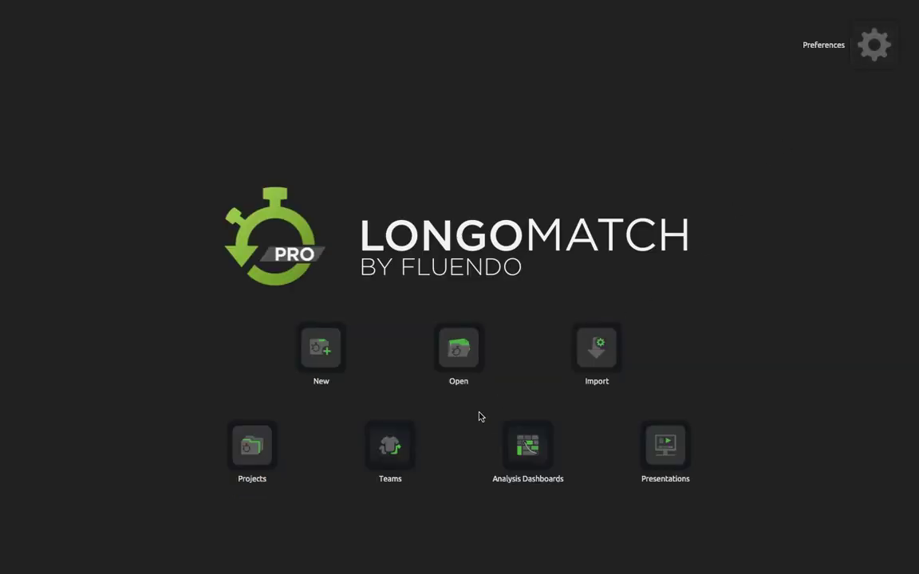
Step: Open the analysis dashboards, select the PASS button of New Dashboard and set its hotkey to p
left_click(532, 455)
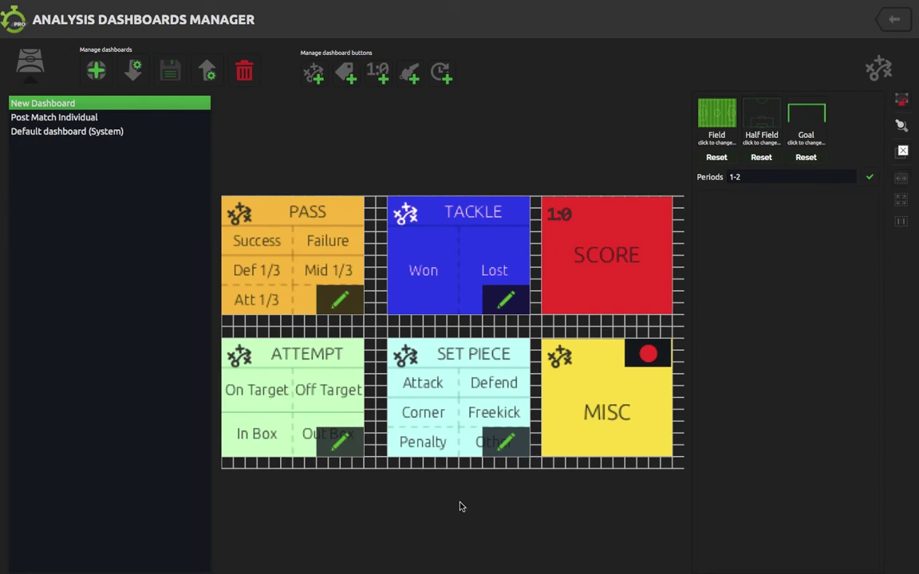
left_click(307, 211)
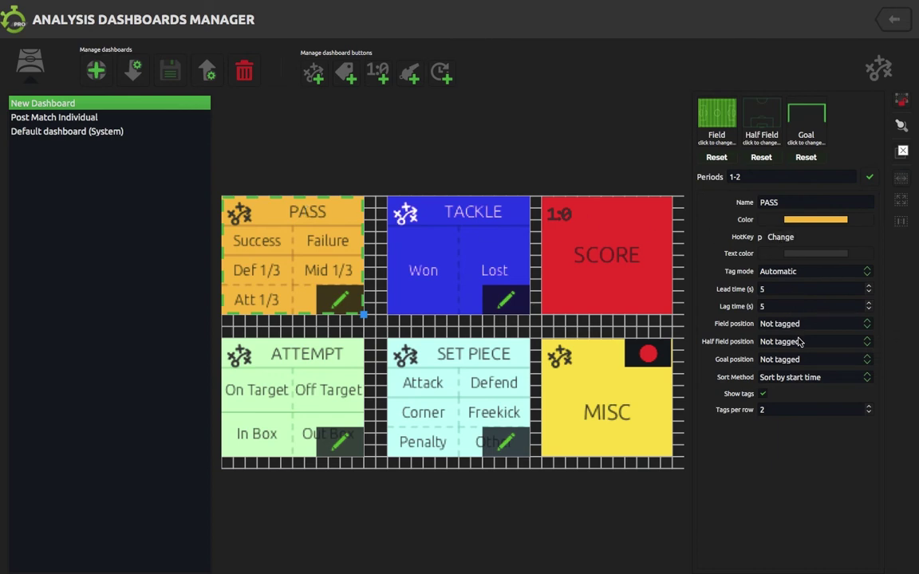
left_click(776, 238)
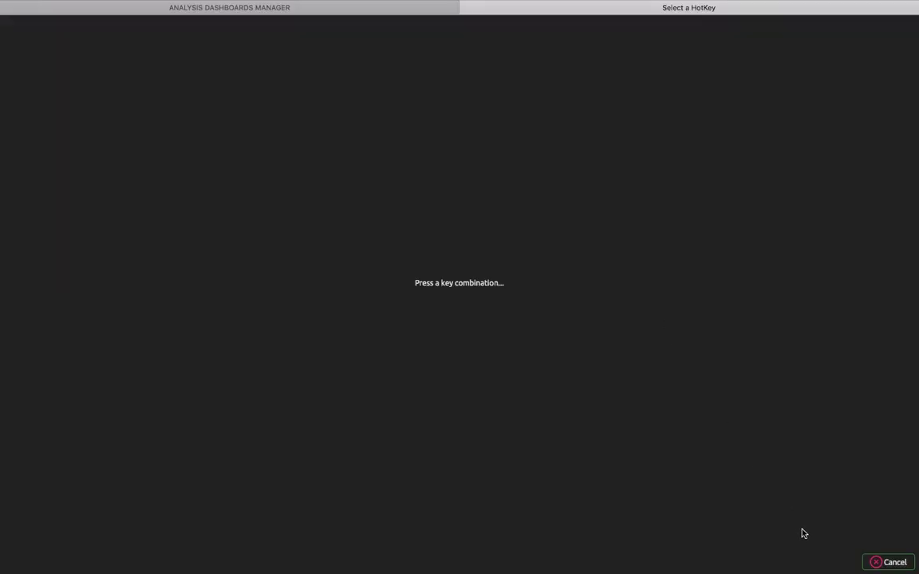
key("p")
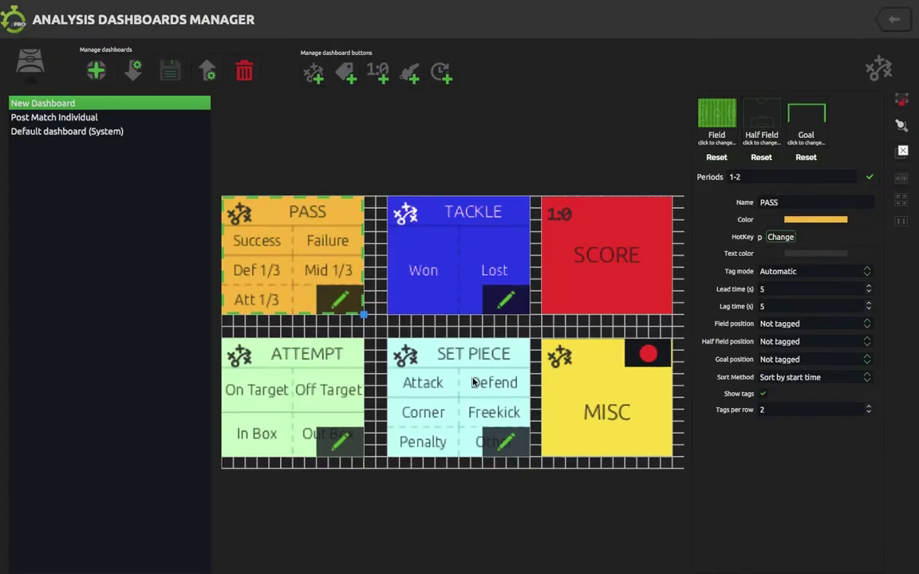
Step: Review the PASS button's Outcome and Area subcategory tags and their hotkeys without changing them
left_click(336, 306)
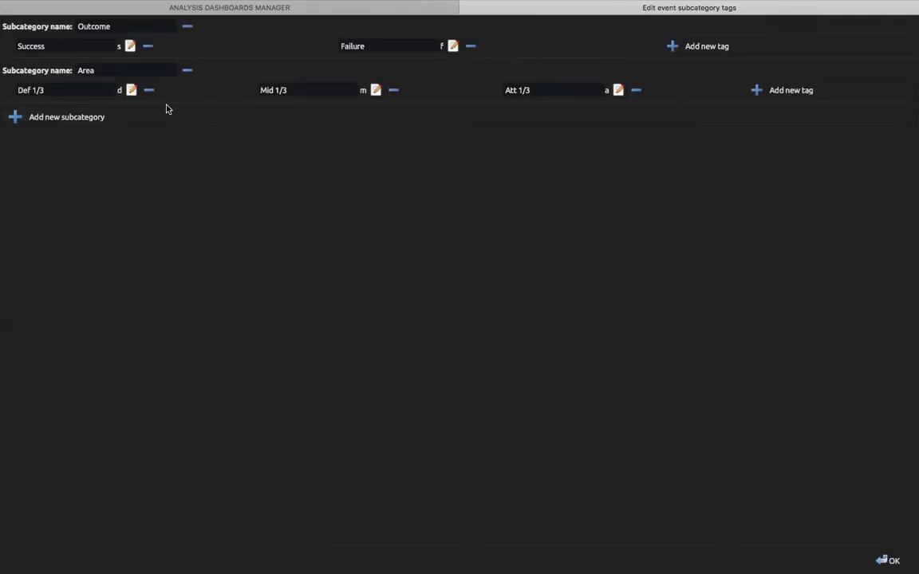
left_click(131, 46)
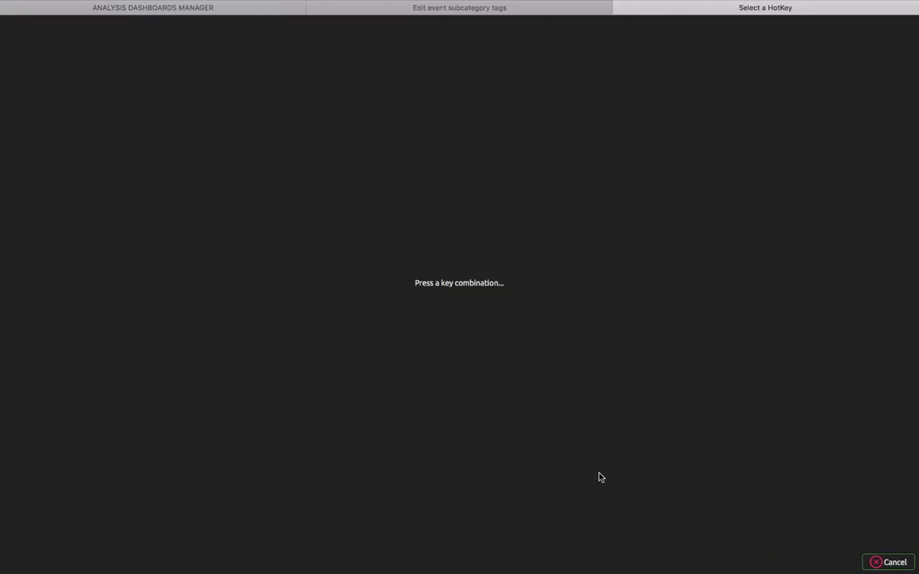
left_click(905, 567)
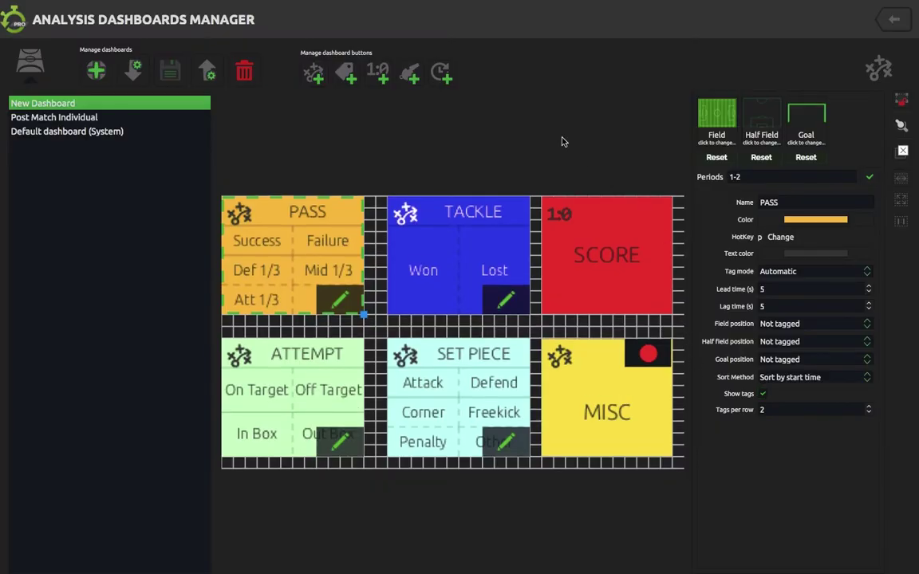
left_click(344, 297)
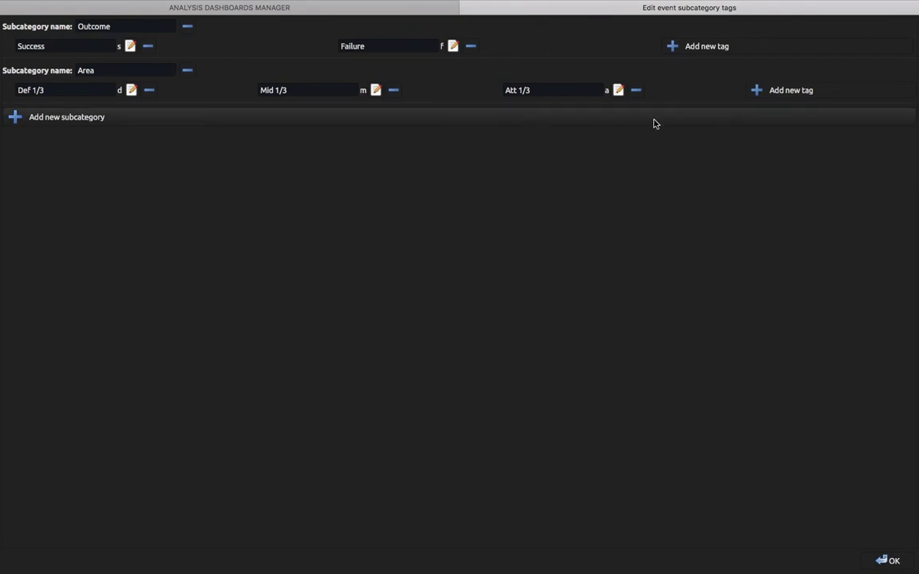
left_click(892, 561)
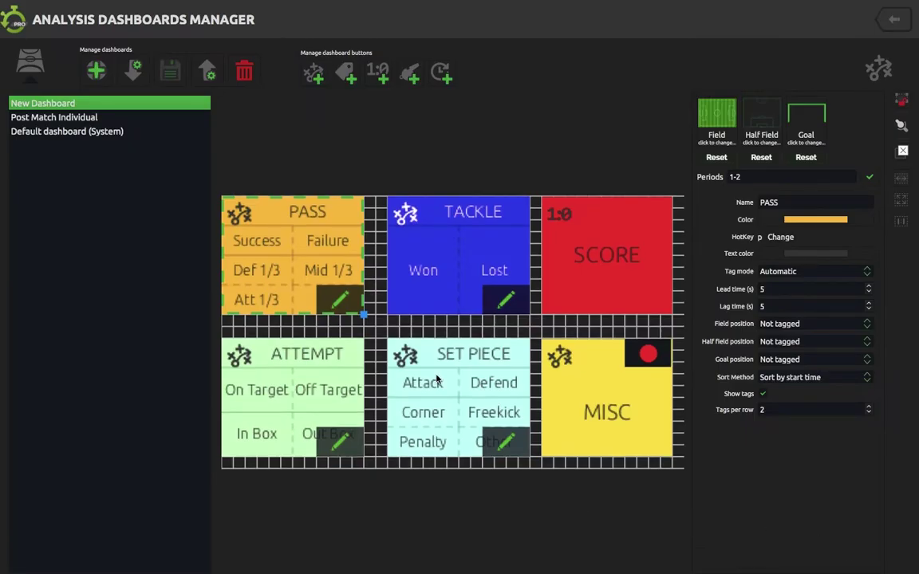
Step: Review the TACKLE button's properties and the Won and Lost tags in its Outcome subcategory
left_click(433, 216)
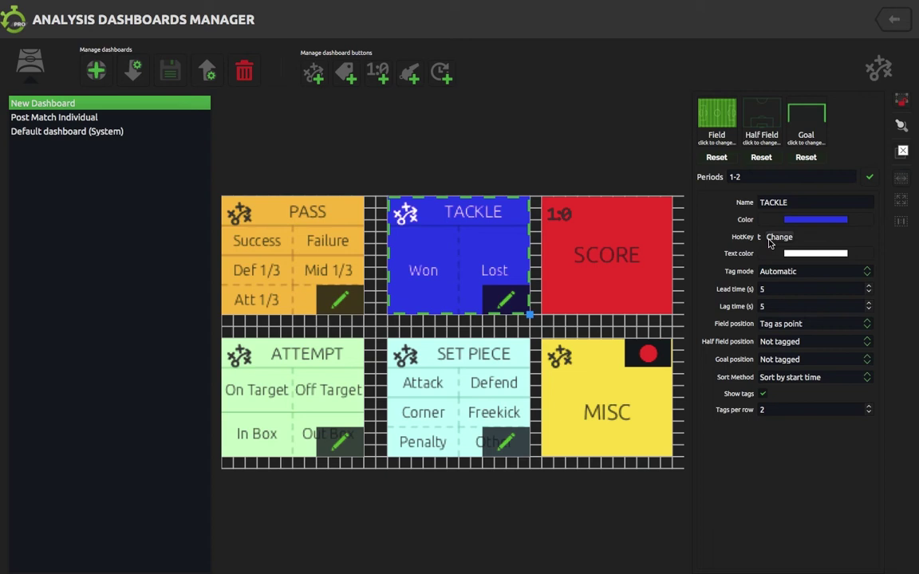
left_click(501, 299)
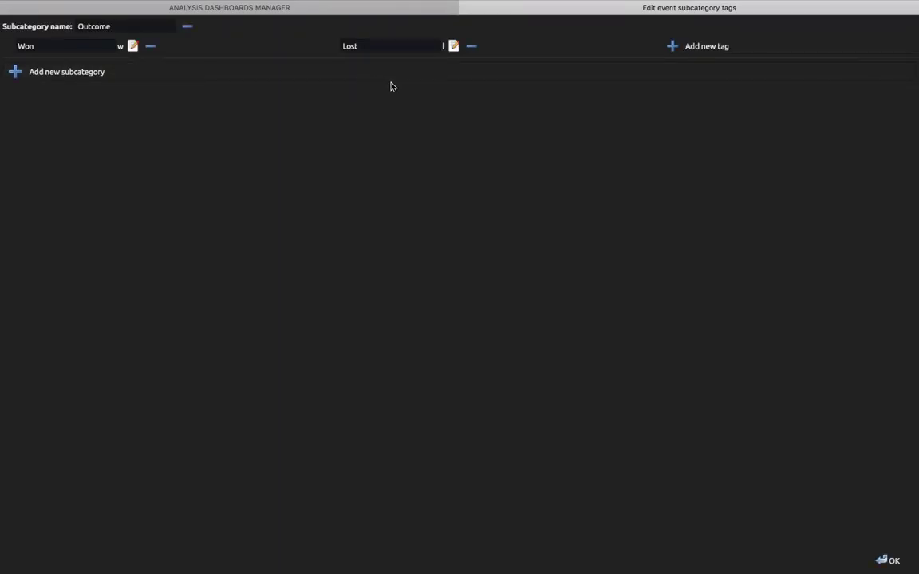
left_click(889, 561)
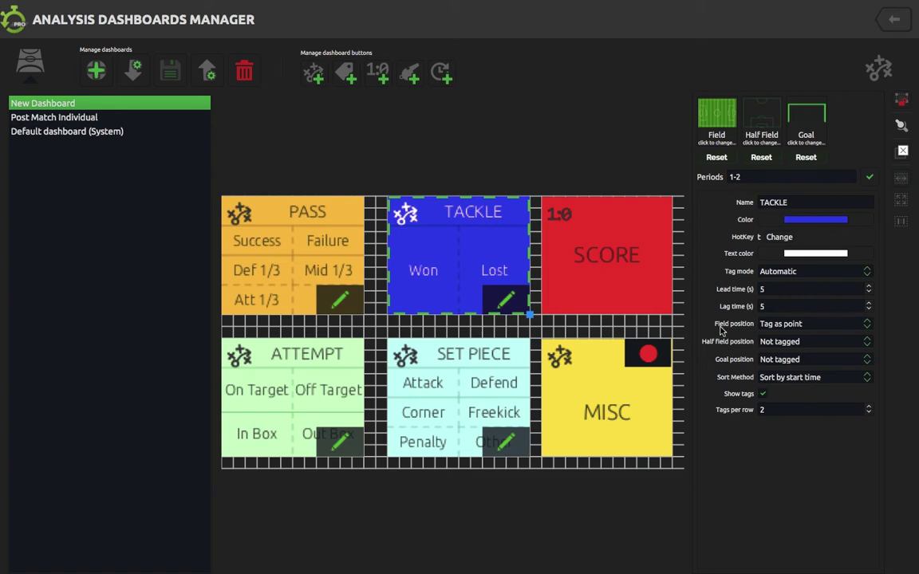
Step: Keep the TACKLE button's field position as Tag as point, then save the dashboard and leave the dashboards manager
left_click(773, 326)
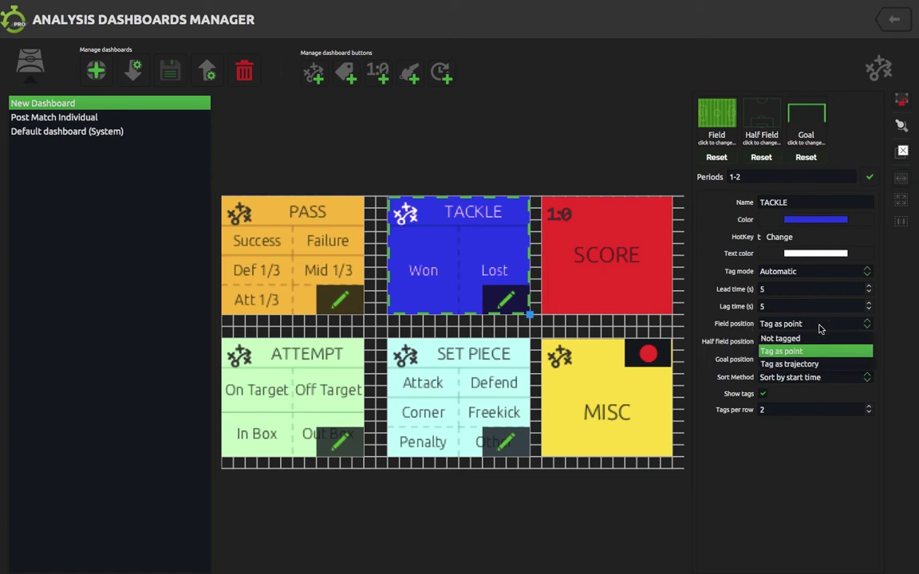
left_click(810, 352)
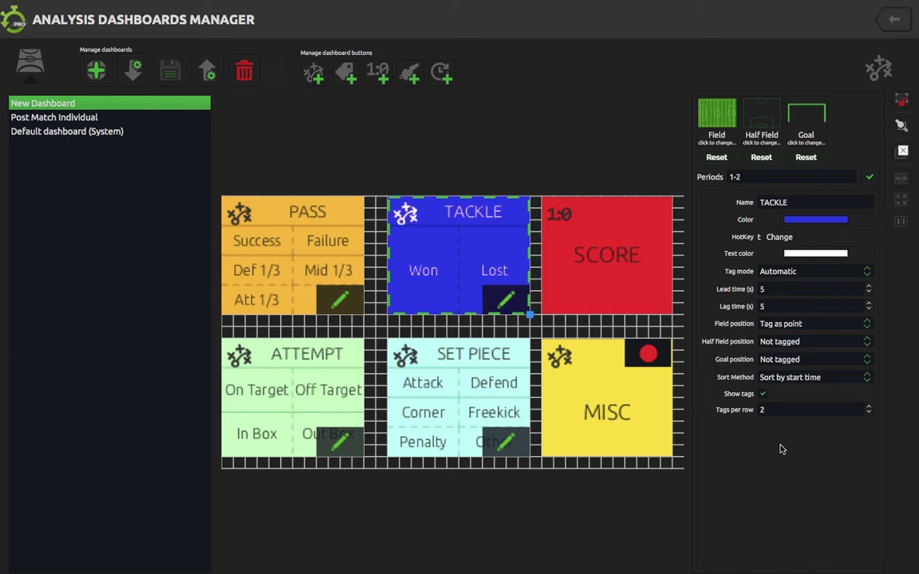
left_click(171, 70)
left_click(897, 22)
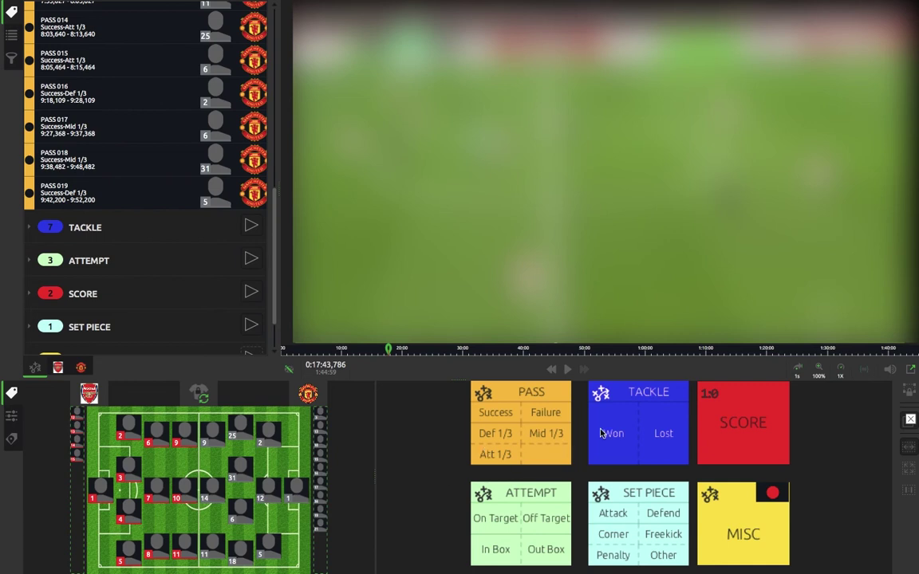
Step: Play and pause the match video, then tag a Success, Mid 1/3 pass for Manchester United's player 31 and confirm it
key("space")
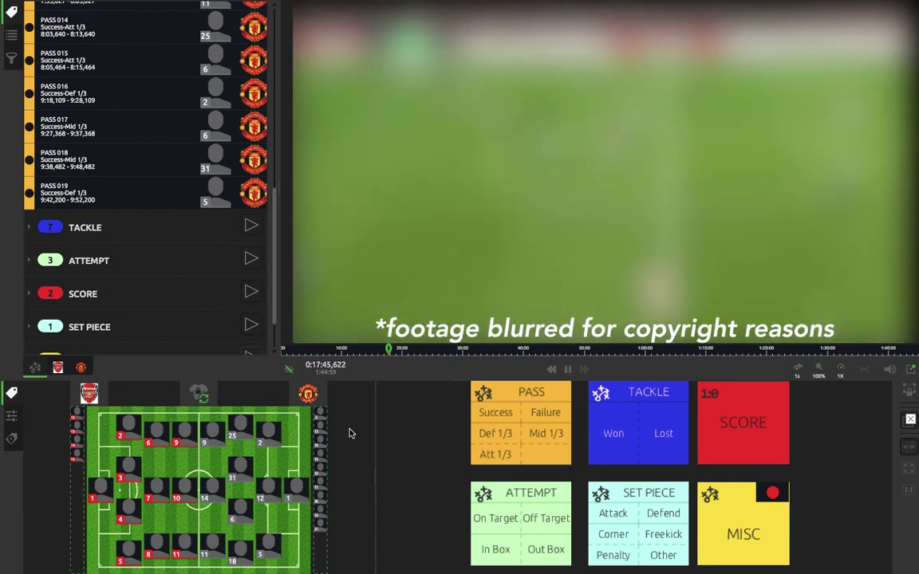
key("space")
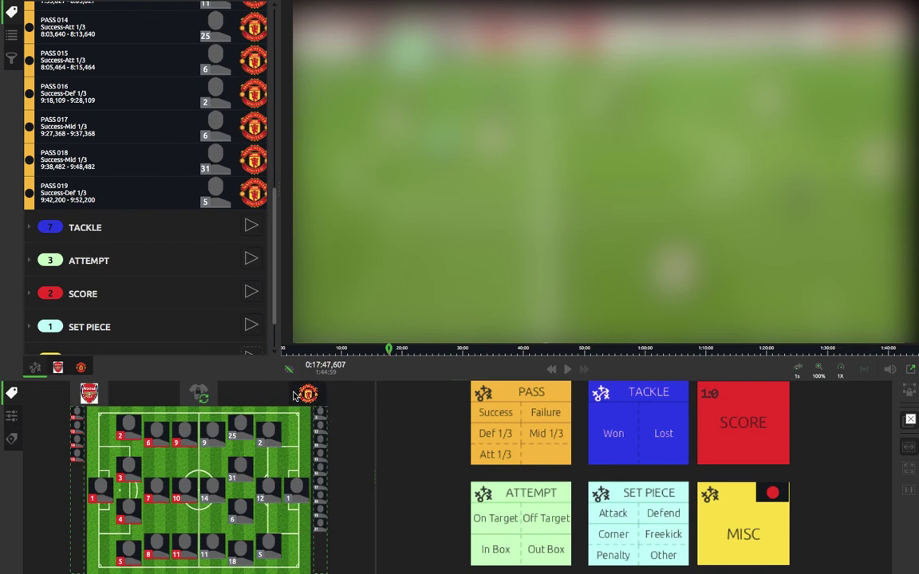
left_click(249, 459)
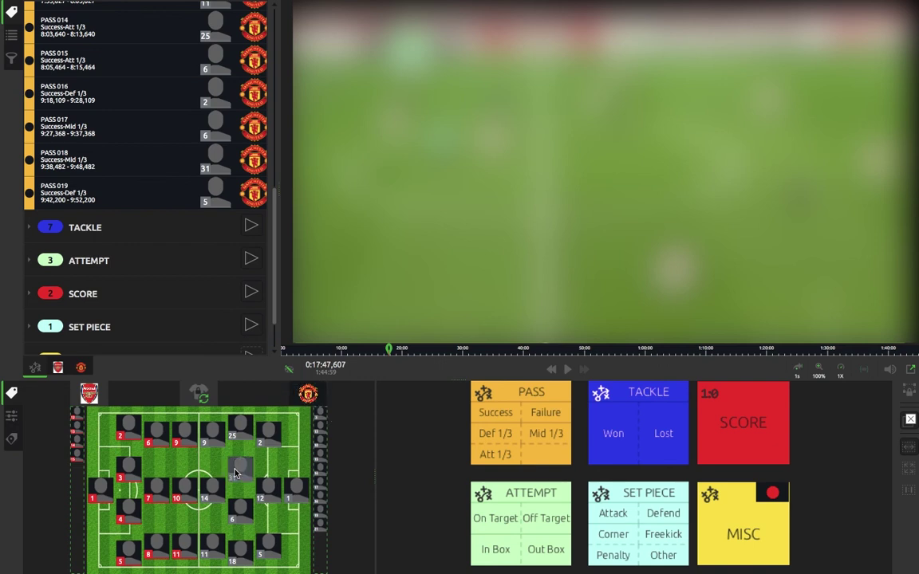
left_click(493, 415)
left_click(537, 436)
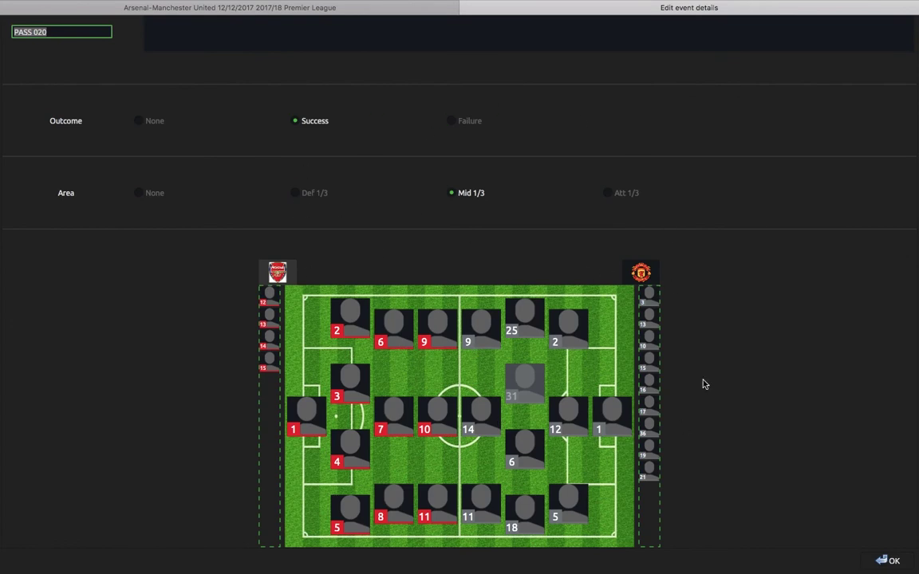
left_click(886, 562)
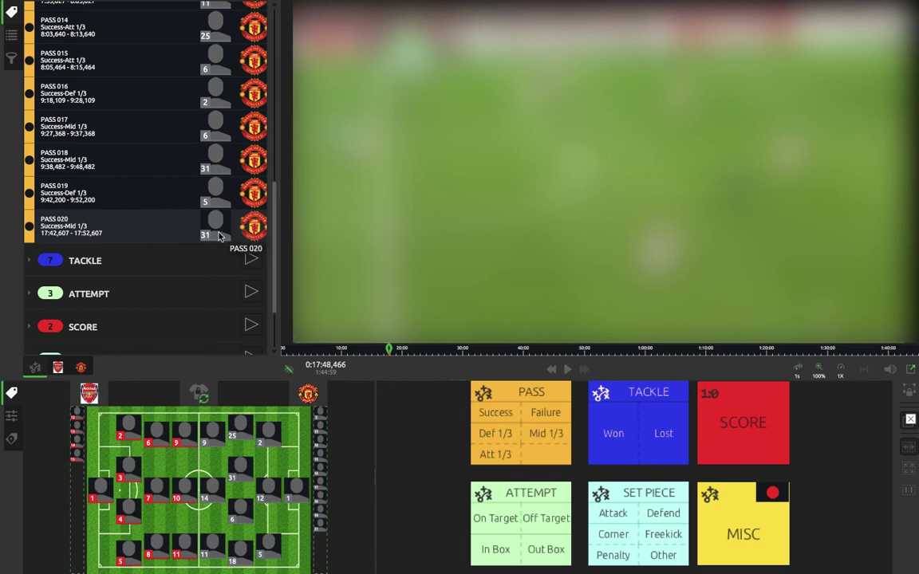
Step: Delete the pass event just tagged for player 31
right_click(145, 237)
left_click(165, 240)
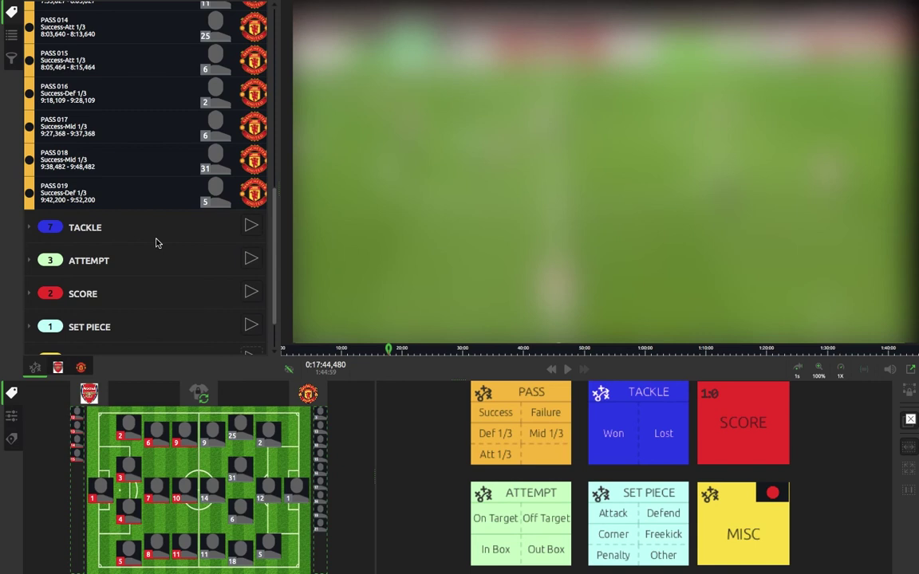
Step: Replay the footage and tag a Success, Mid 1/3 pass, assigning Manchester United's player 31 in the event details
key("space")
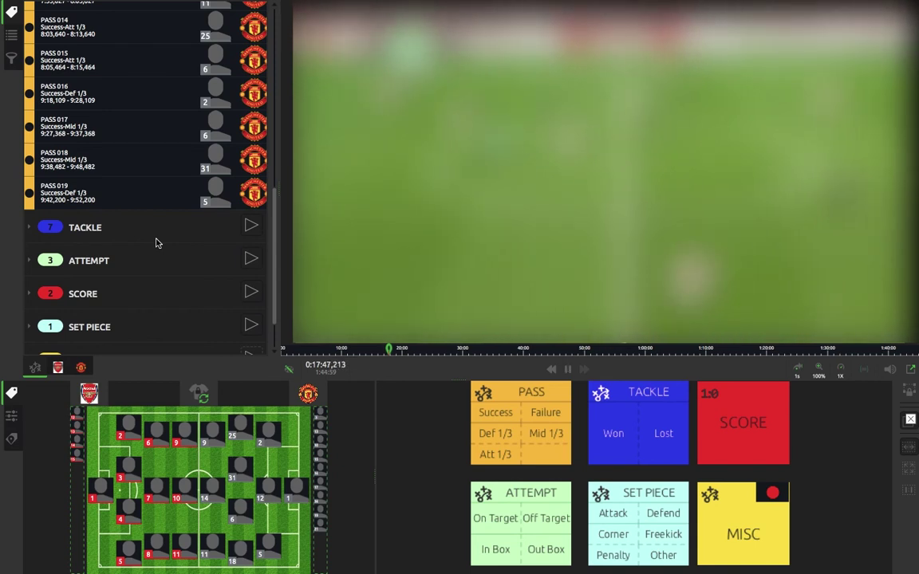
key("space")
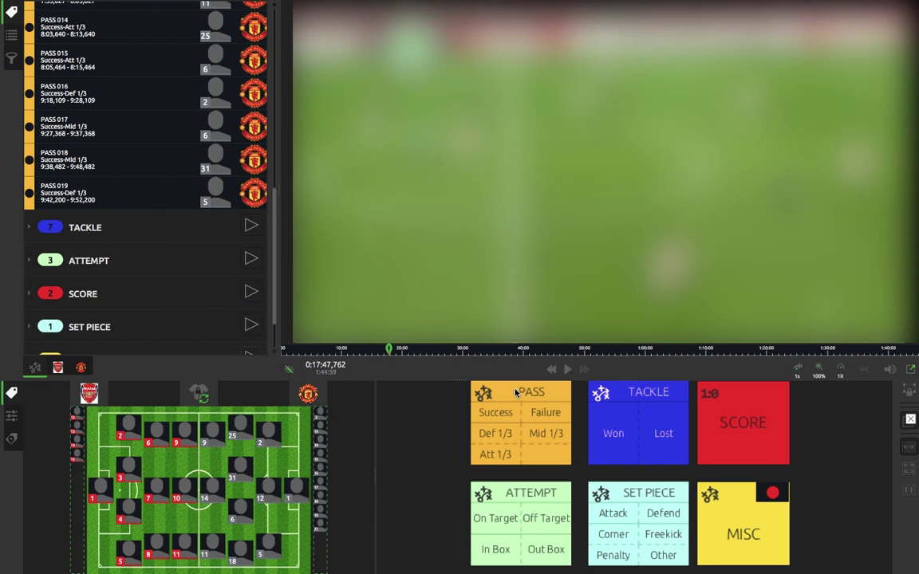
left_click(494, 413)
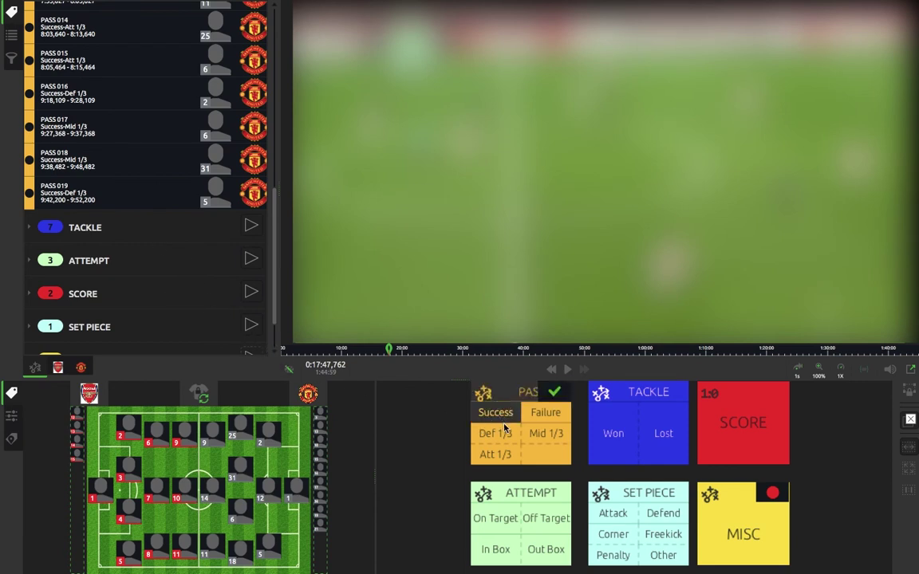
left_click(541, 436)
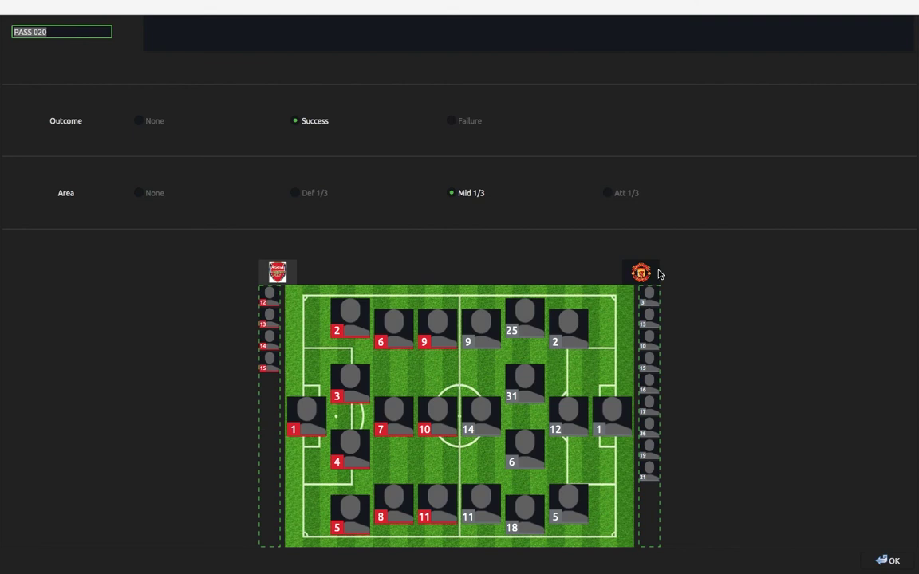
left_click(525, 383)
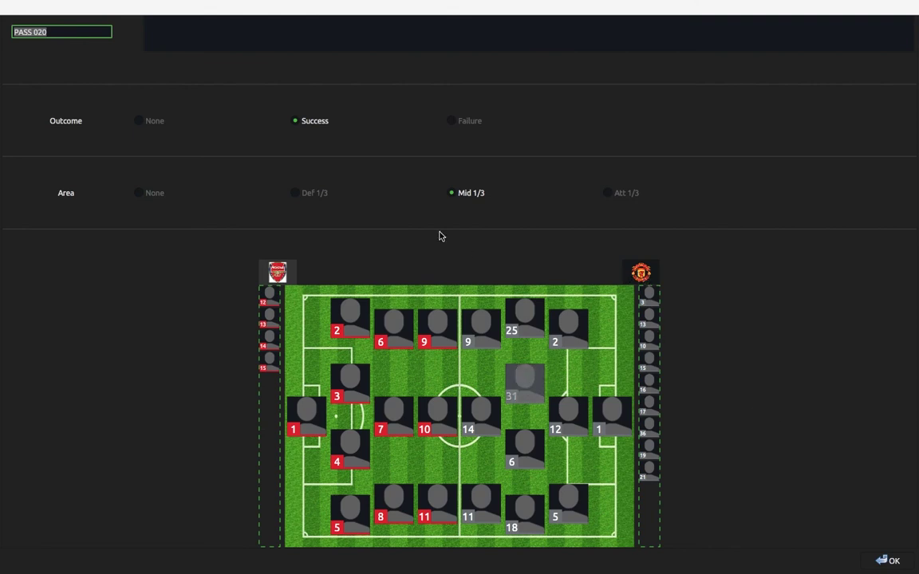
left_click(304, 198)
left_click(304, 197)
left_click(453, 195)
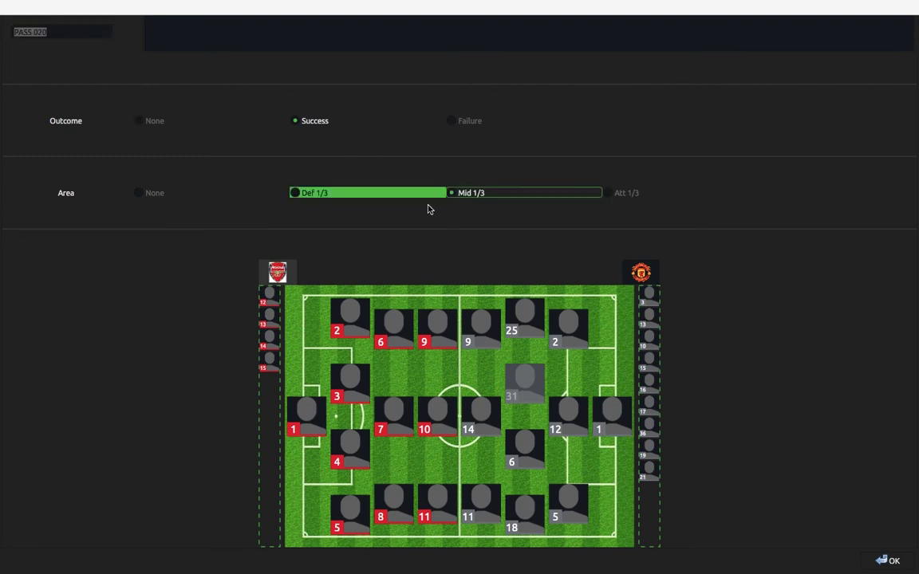
left_click(889, 561)
key("space")
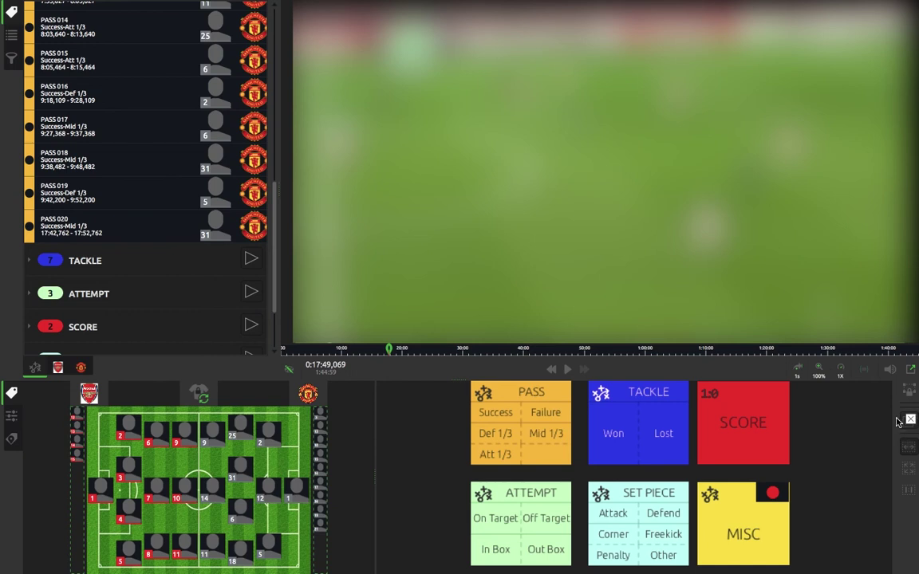
Step: Delete event PASS 020 from the PASS events list
right_click(145, 235)
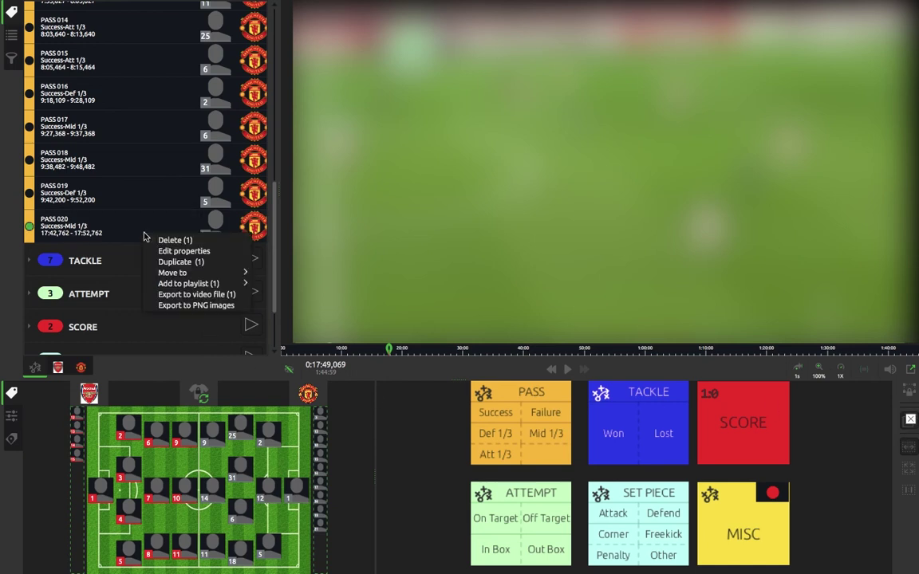
left_click(152, 240)
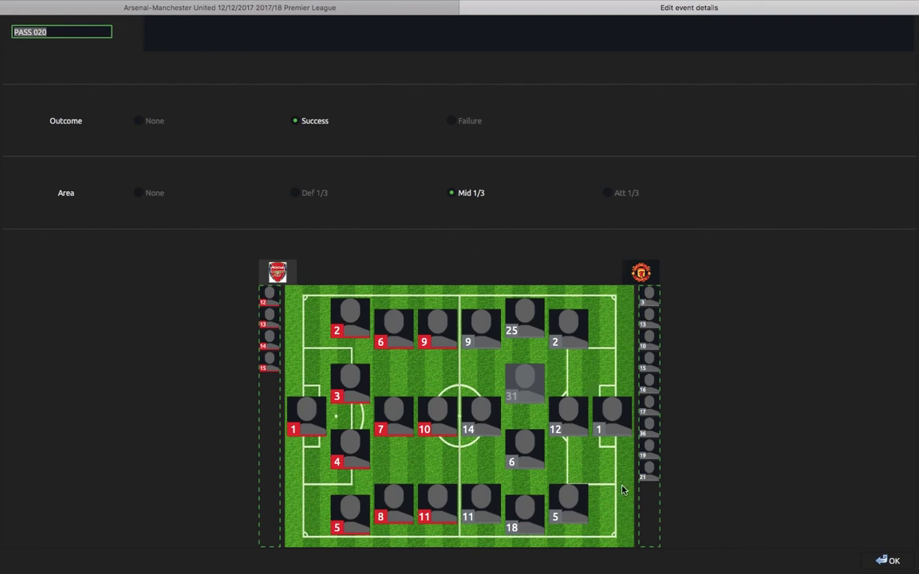
Step: Confirm the details of PASS 020, and move TACKLE 008's location into the Arsenal half below the centre circle
left_click(888, 561)
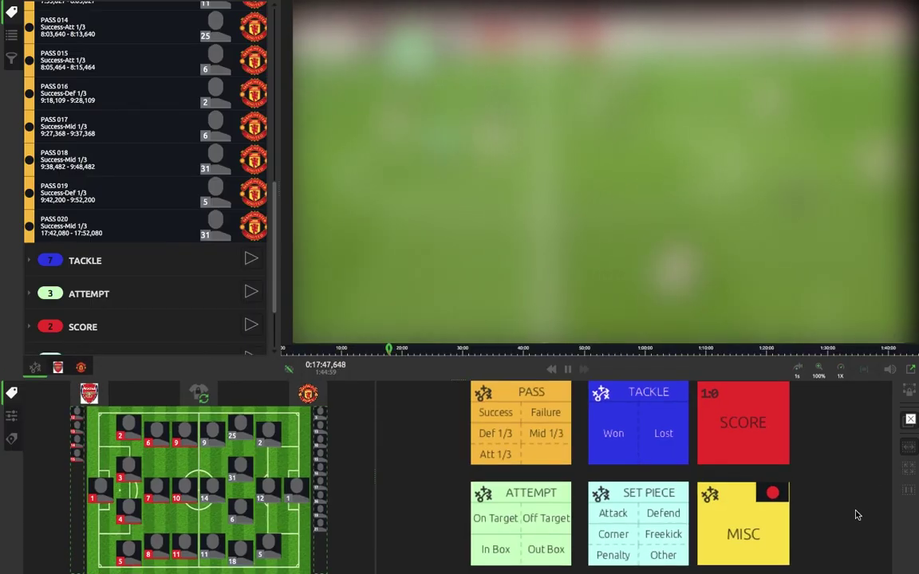
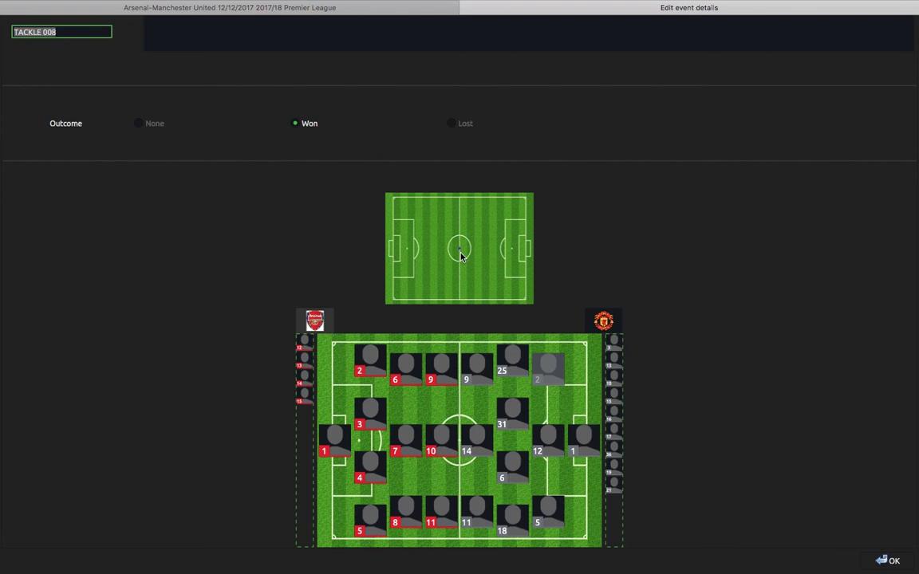
mouse_move(459, 253)
left_mouse_down()
mouse_move(469, 259)
mouse_move(457, 281)
mouse_move(432, 288)
mouse_move(490, 281)
mouse_move(486, 209)
mouse_move(435, 284)
left_mouse_up()
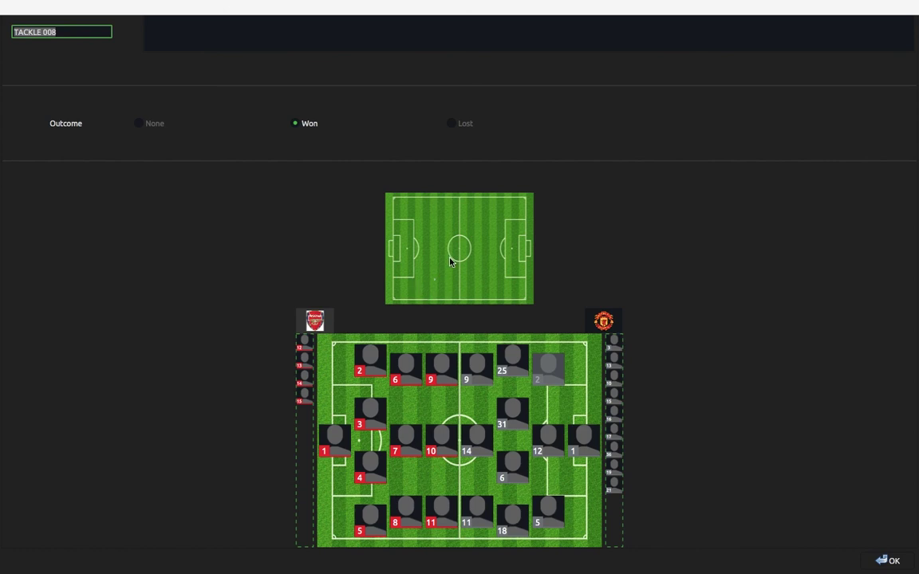
left_click(893, 562)
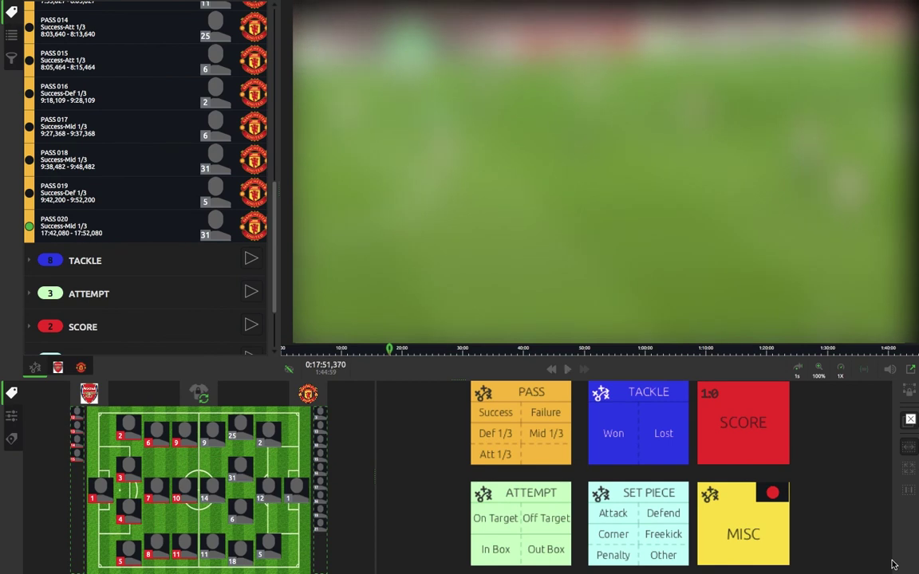
Step: Expand the TACKLE events and check the entry for TACKLE 008
left_click(29, 265)
scroll(120, 289, "down", 5)
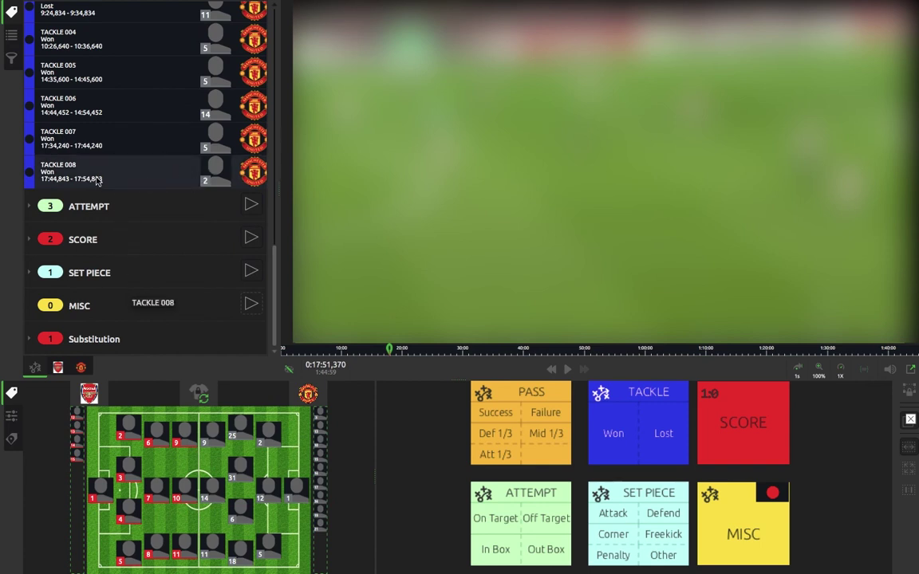
Step: Delete event TACKLE 008 from the TACKLE events list
left_click(136, 175)
right_click(137, 175)
left_click(144, 177)
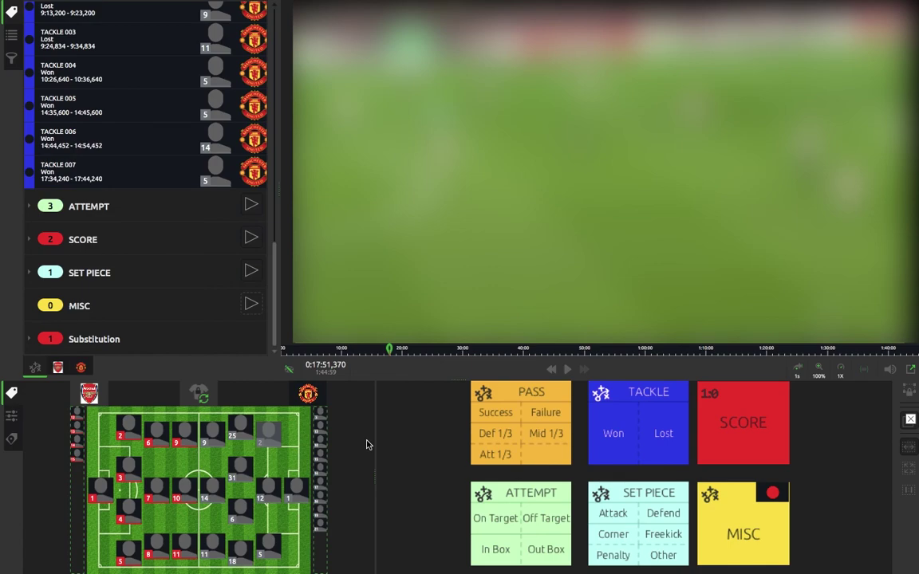
Step: Tag a Won tackle for Manchester United's player 2 and place its location in the Arsenal half below the centre circle
key("t")
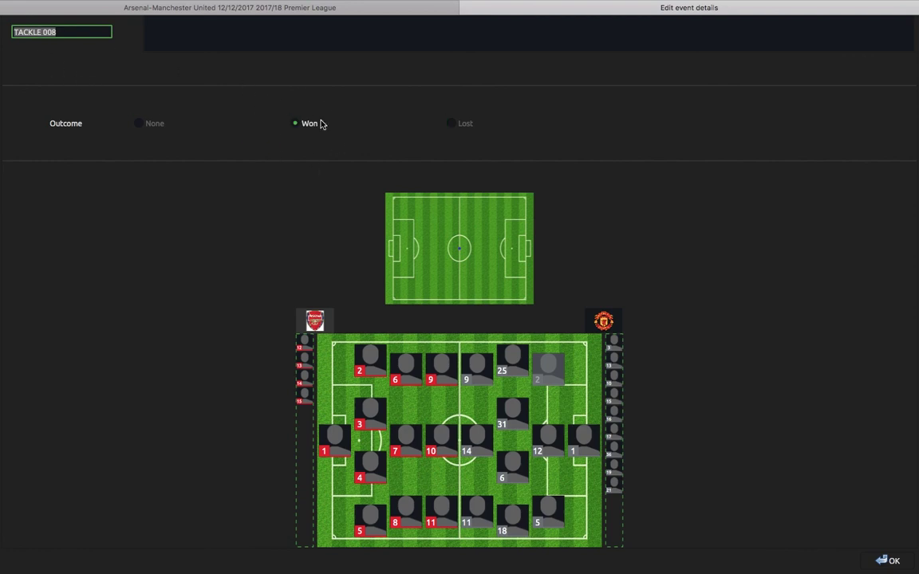
left_click(459, 251)
mouse_move(459, 252)
left_mouse_down()
mouse_move(437, 264)
mouse_move(438, 287)
left_mouse_up()
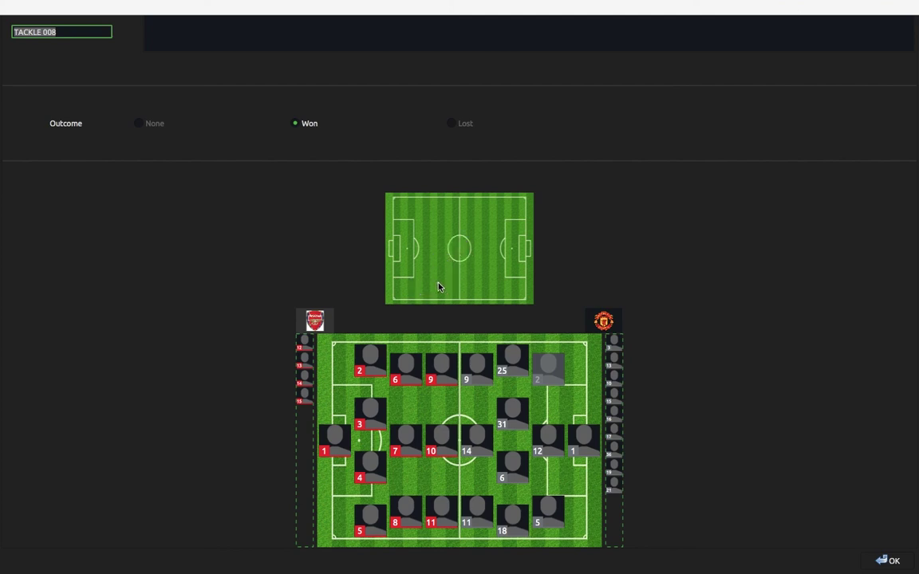
left_click(891, 562)
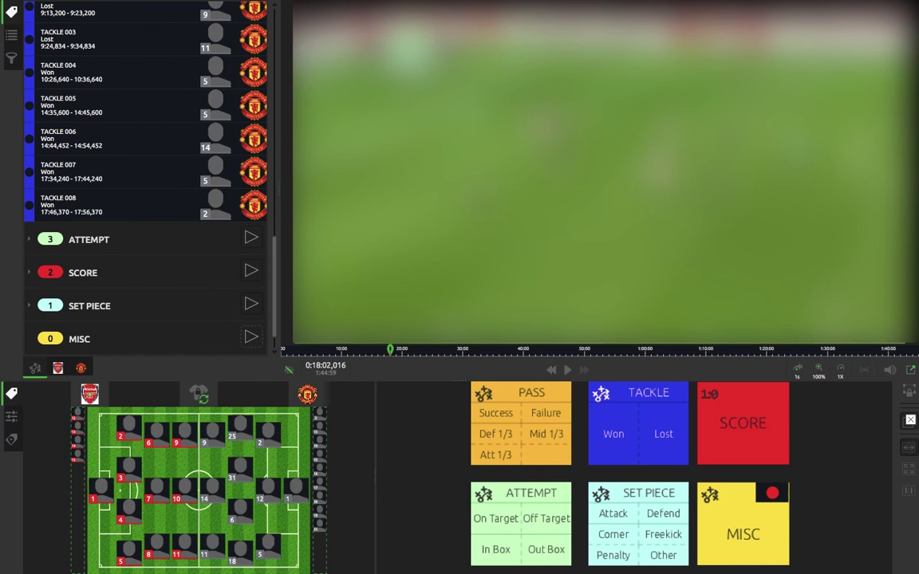
Step: Show the project's statistics and view the Teams table of individual player figures for Manchester United
mouse_move(180, 4)
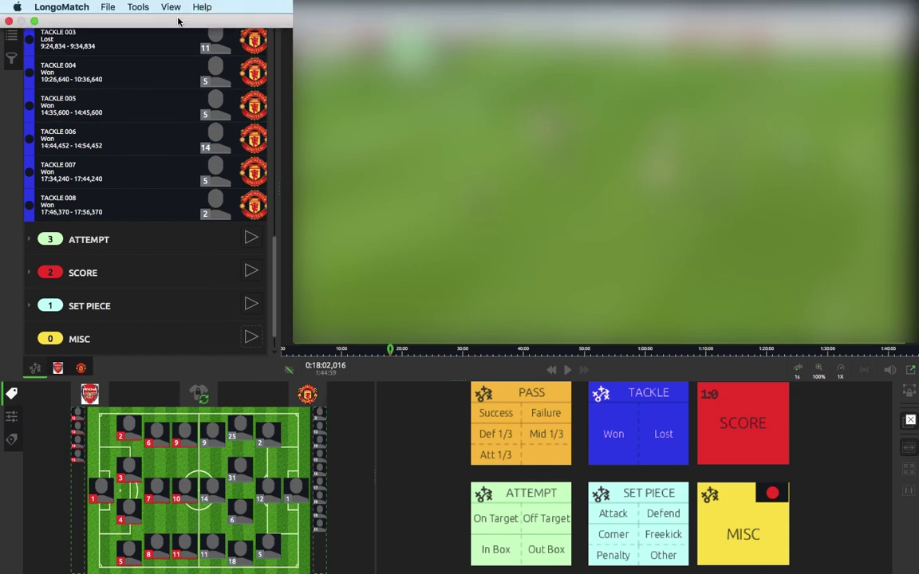
left_click(136, 7)
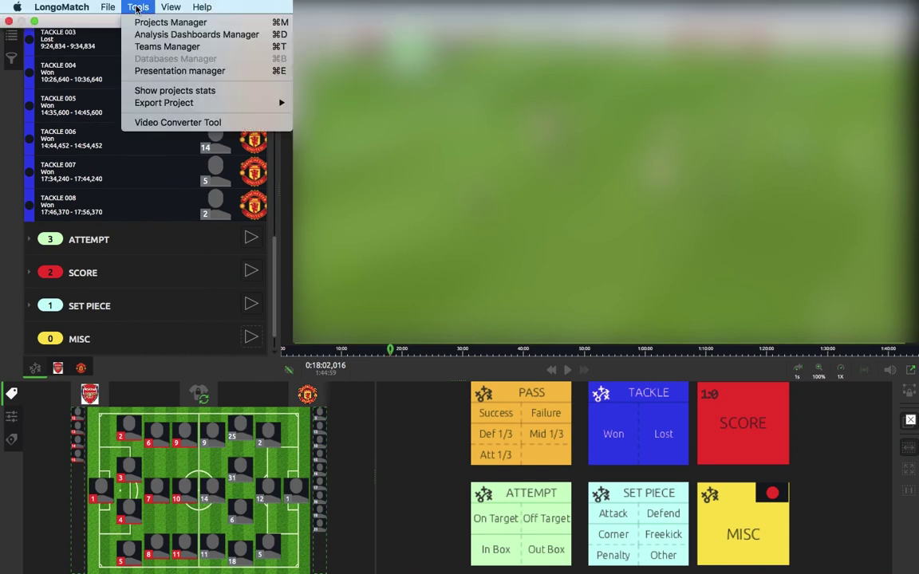
left_click(162, 92)
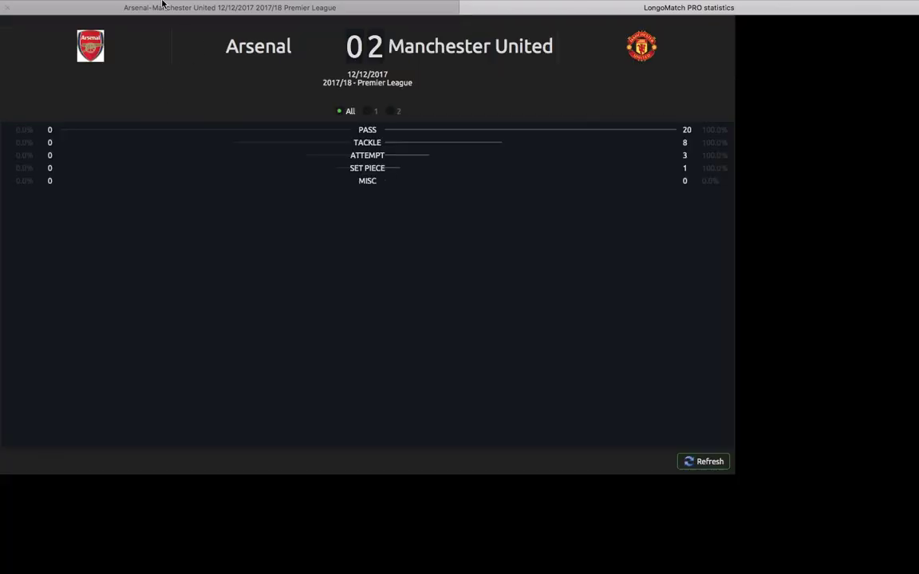
mouse_move(93, 3)
left_click(34, 22)
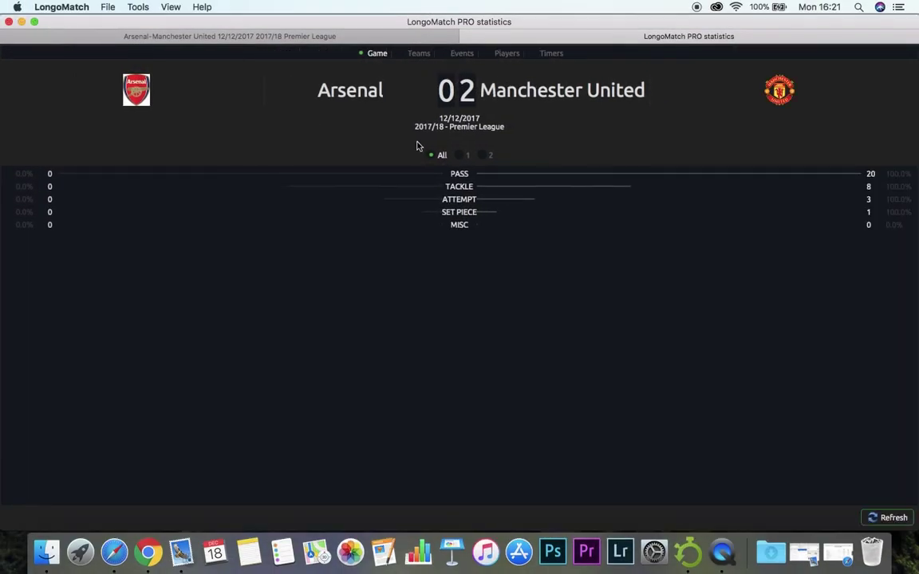
left_click(418, 54)
left_click(483, 66)
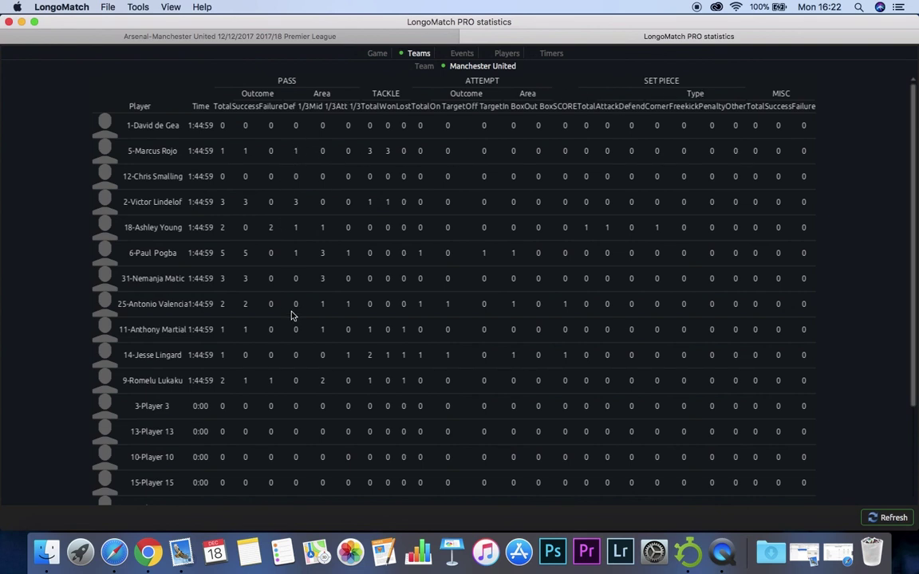
Step: Review the PASS event charts and the individual PASS statistics of Manchester United's players 12 and 2, and return to the Game overview
left_click(461, 54)
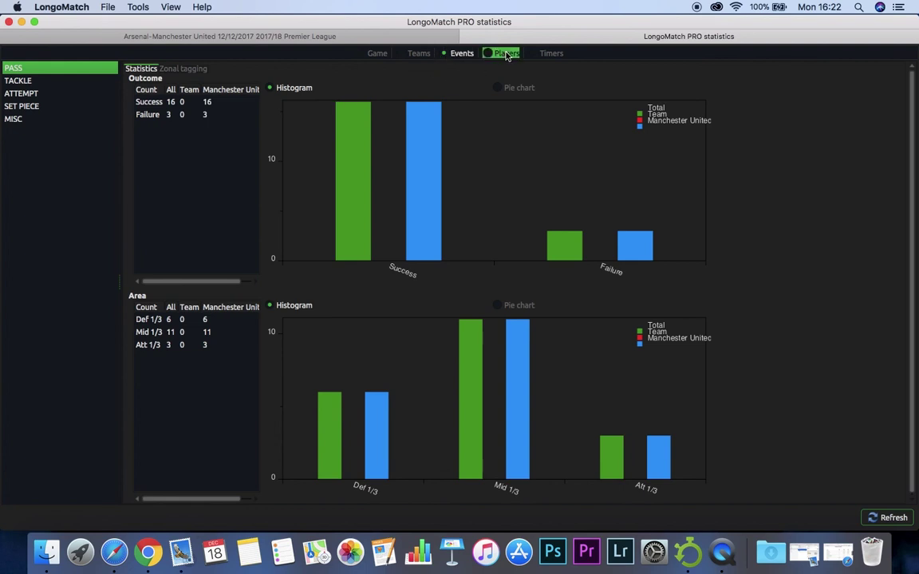
left_click(507, 53)
left_click(447, 68)
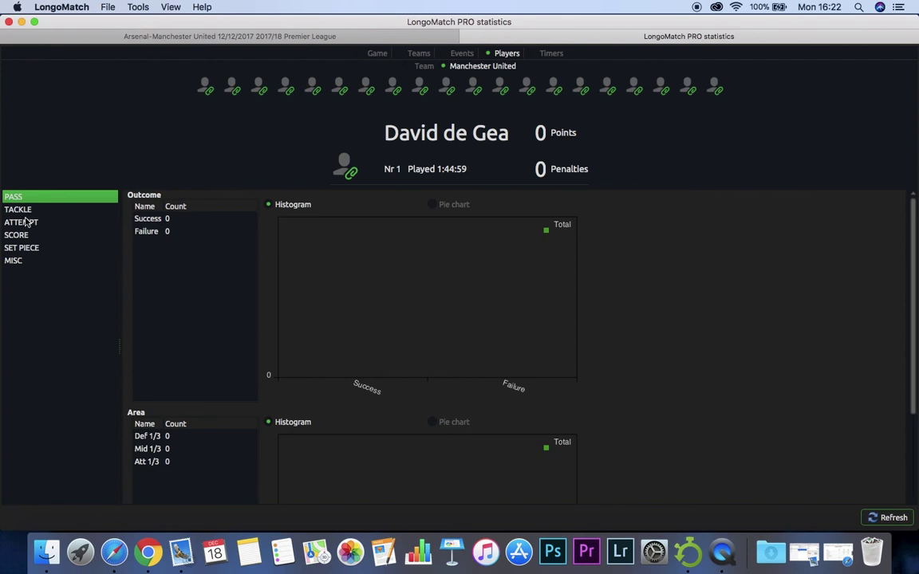
left_click(259, 86)
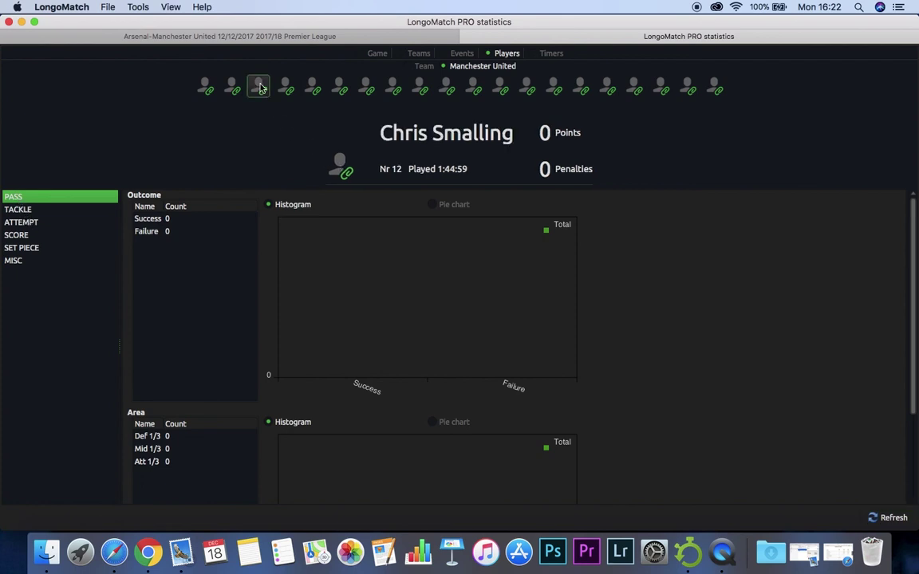
left_click(290, 91)
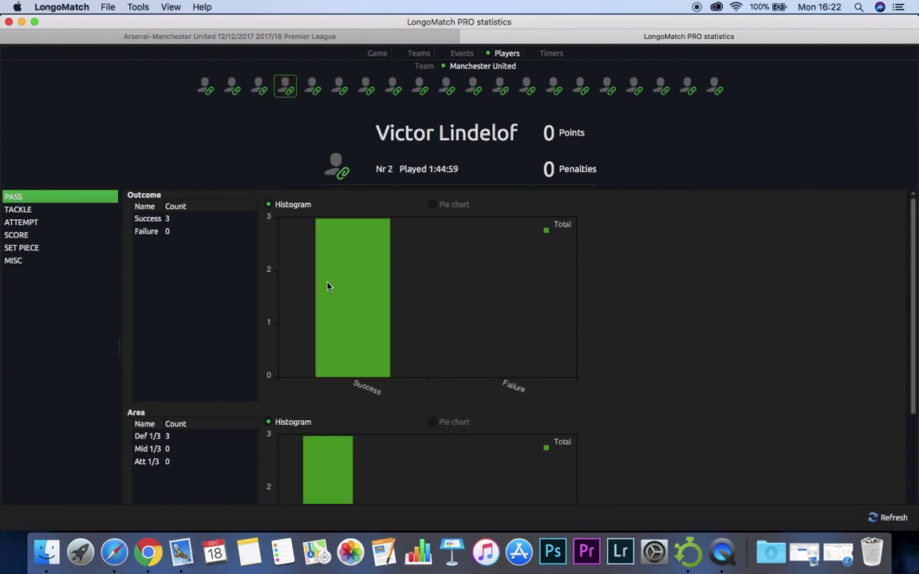
scroll(386, 417, "down", 3)
scroll(387, 417, "up", 3)
left_click(382, 59)
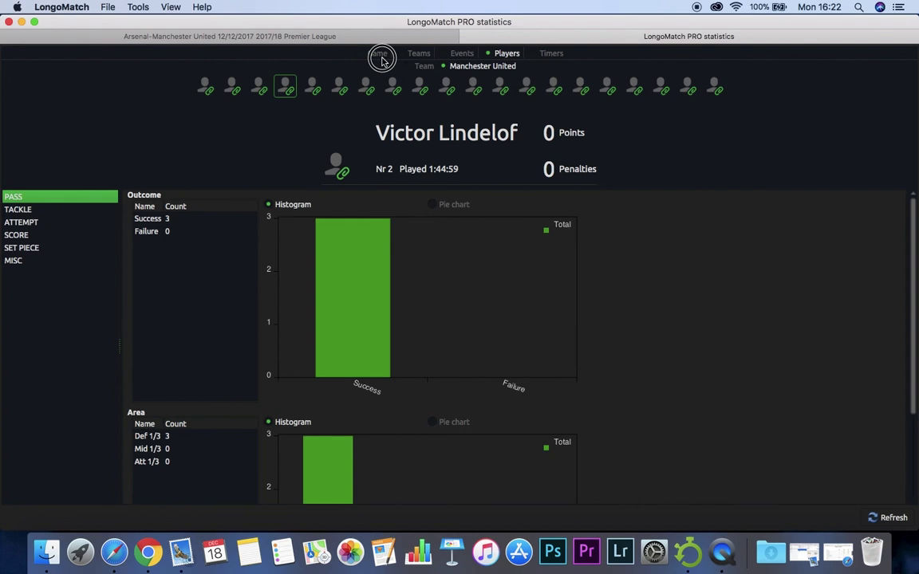